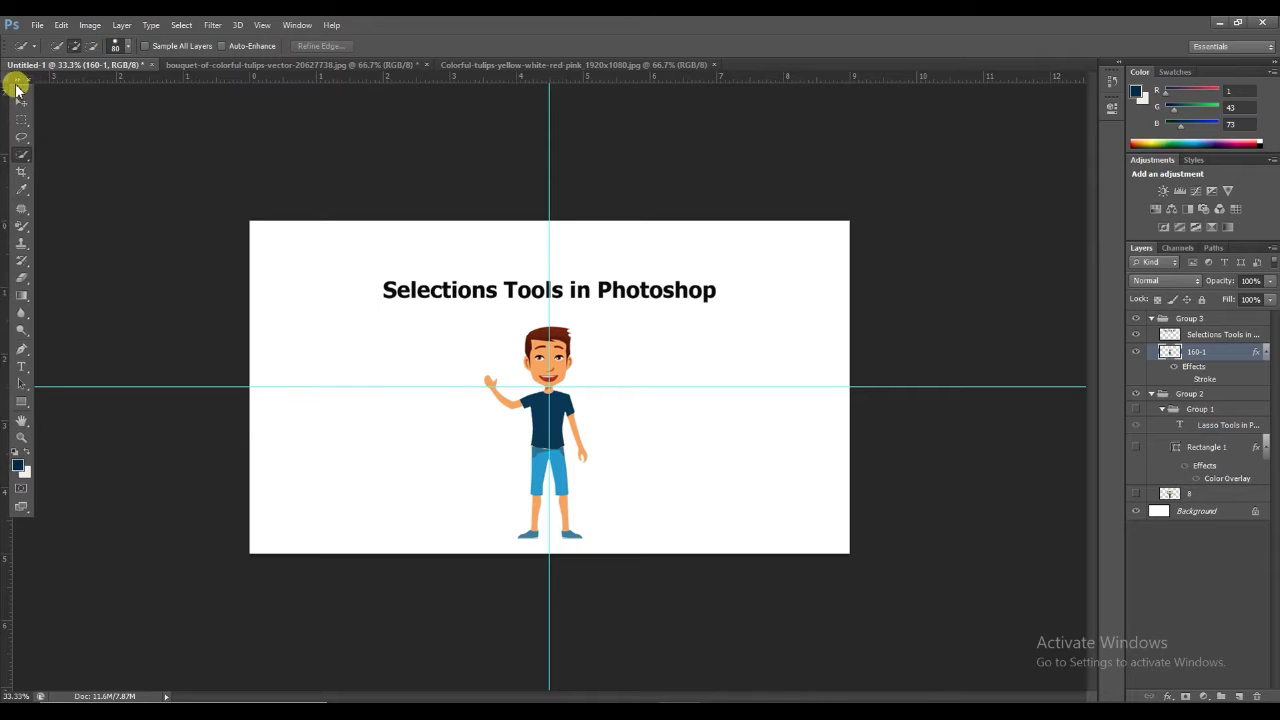
# Step: In the bouquet-of-colorful-tulips vector image, clear the existing selection and select the white background around the flowers with the Magic Wand
pyautogui.click(311, 65)
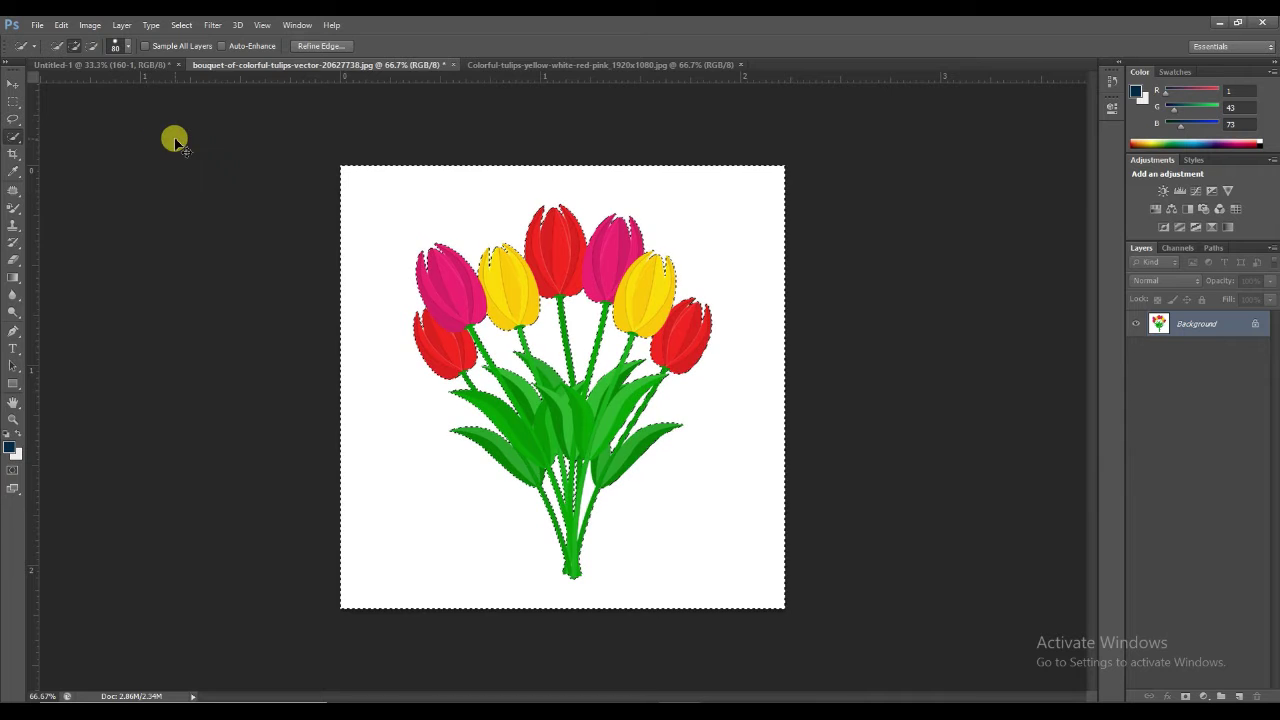
pyautogui.hotkey('ctrl', 'd')
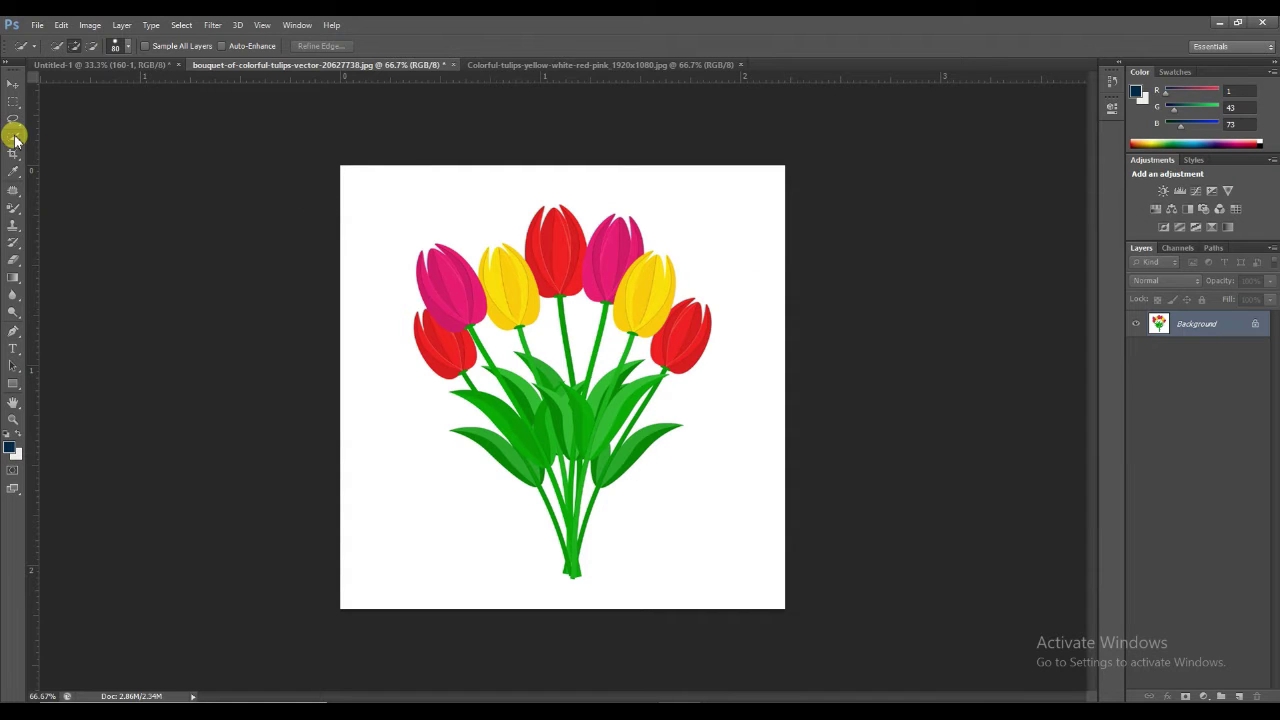
pyautogui.moveTo(14, 138); pyautogui.dragTo(63, 148)
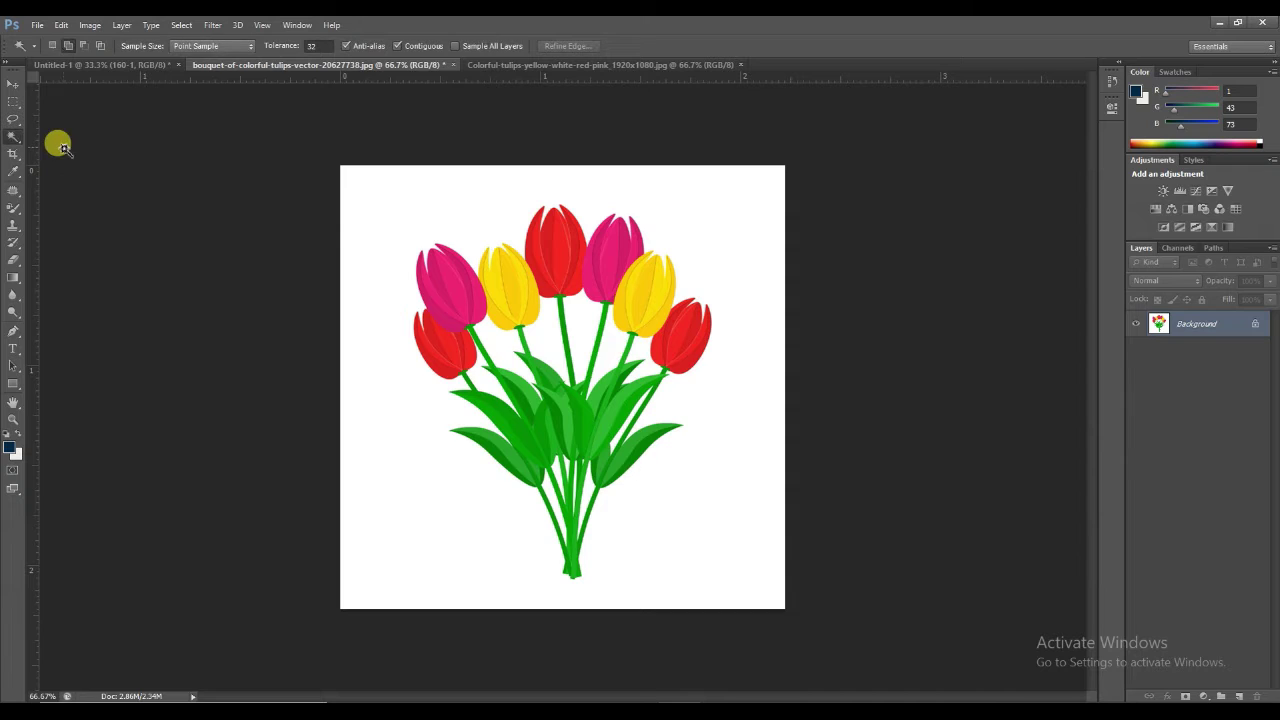
pyautogui.click(433, 205)
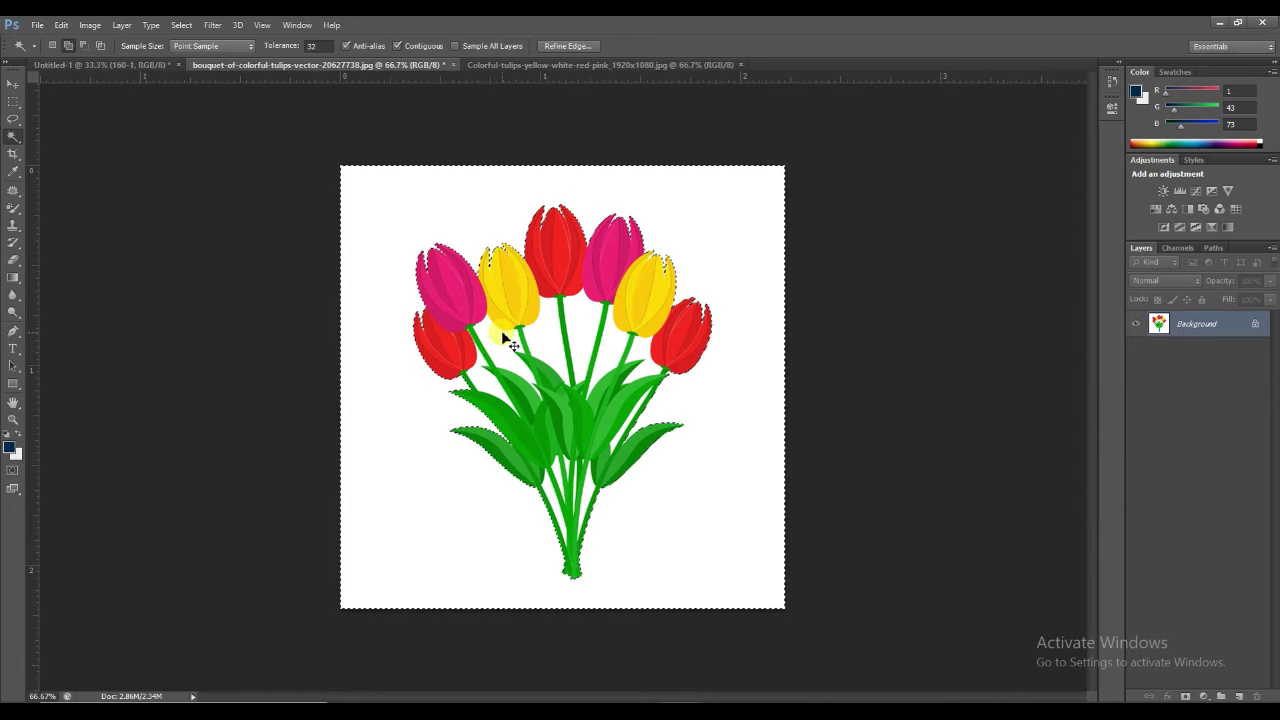
# Step: Add the enclosed white gaps between the bouquet's stems and leaves to the Magic Wand background selection
pyautogui.hotkey('ctrl', '+')
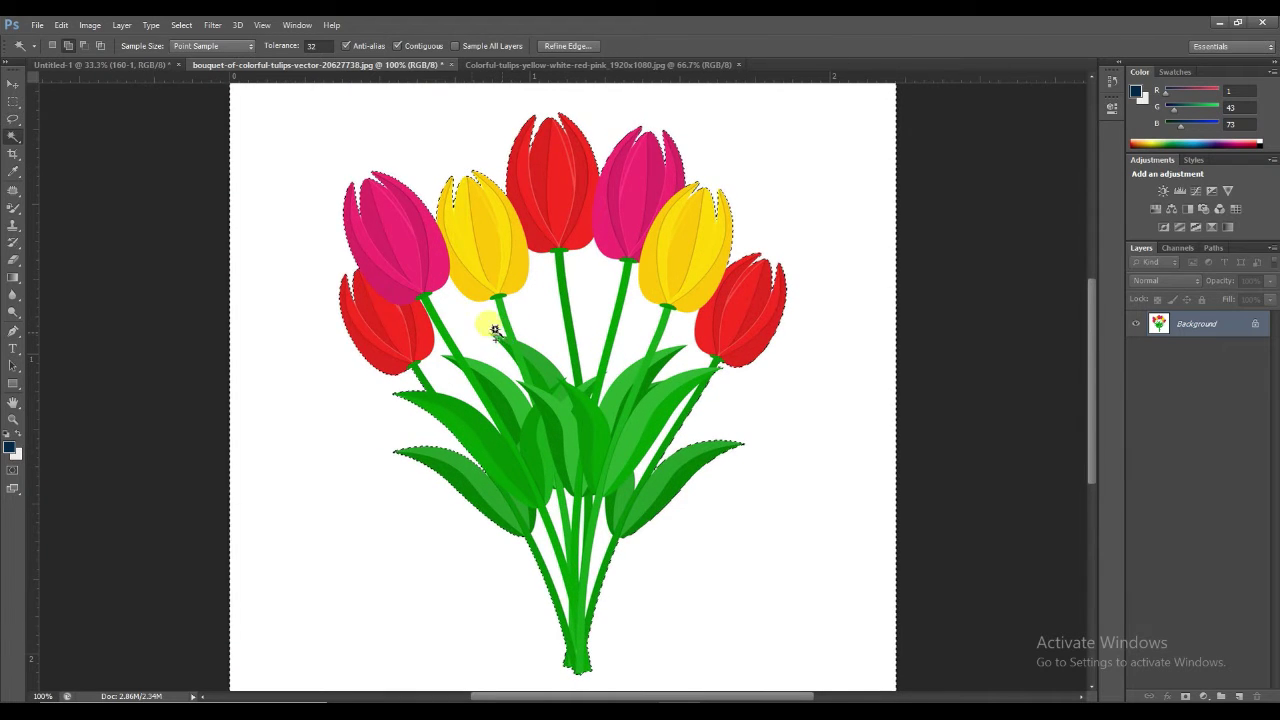
pyautogui.click(66, 44)
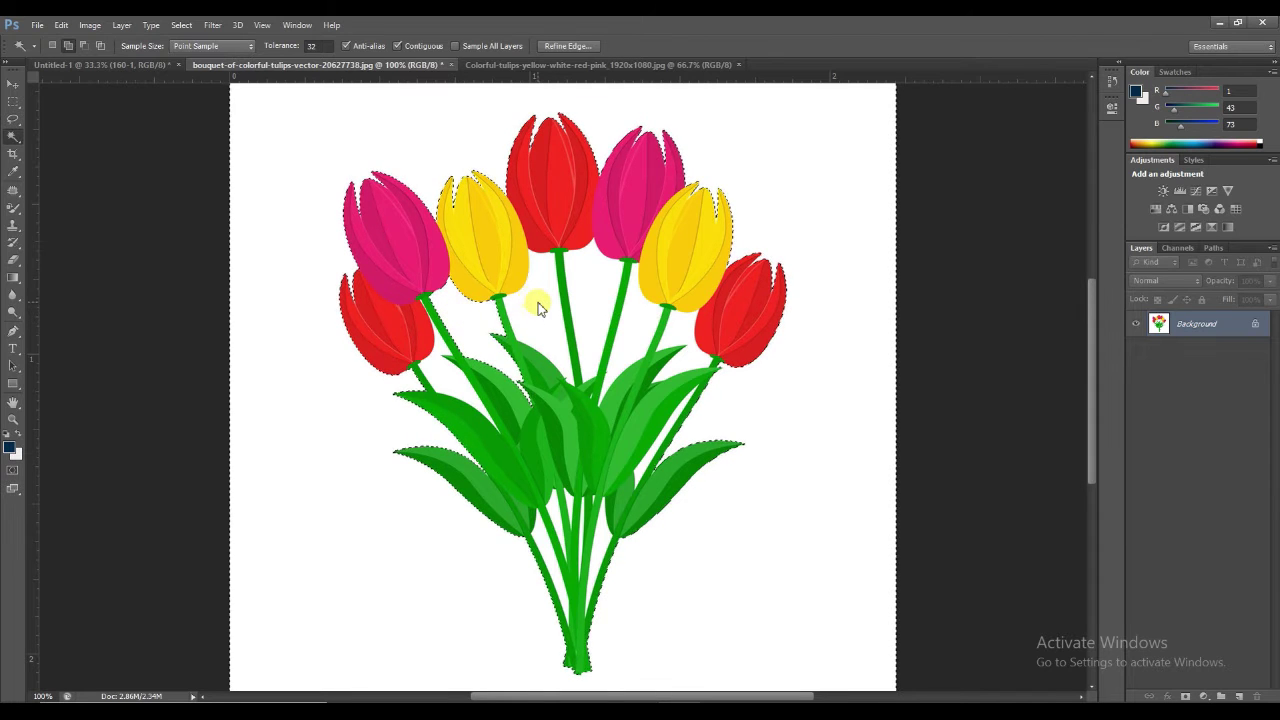
pyautogui.click(614, 300)
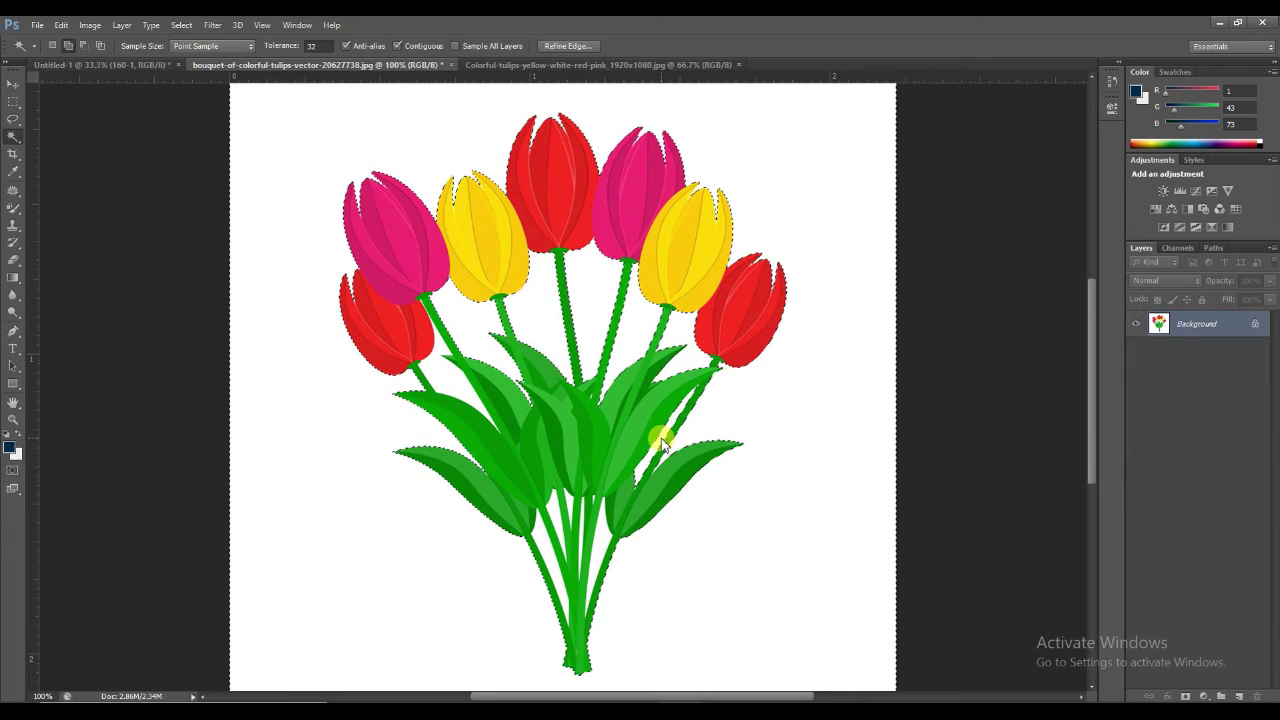
pyautogui.keyDown('shift'); pyautogui.click(591, 481); pyautogui.keyUp('shift')
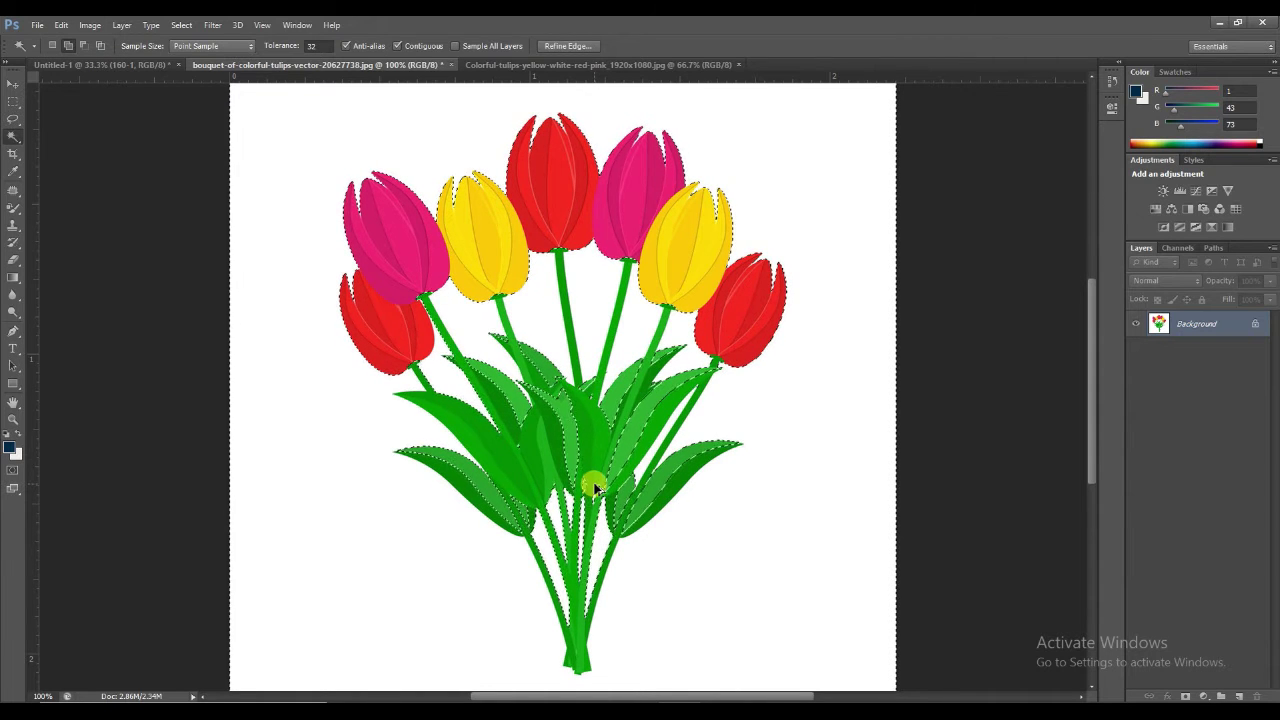
pyautogui.keyDown('shift'); pyautogui.click(594, 486); pyautogui.keyUp('shift')
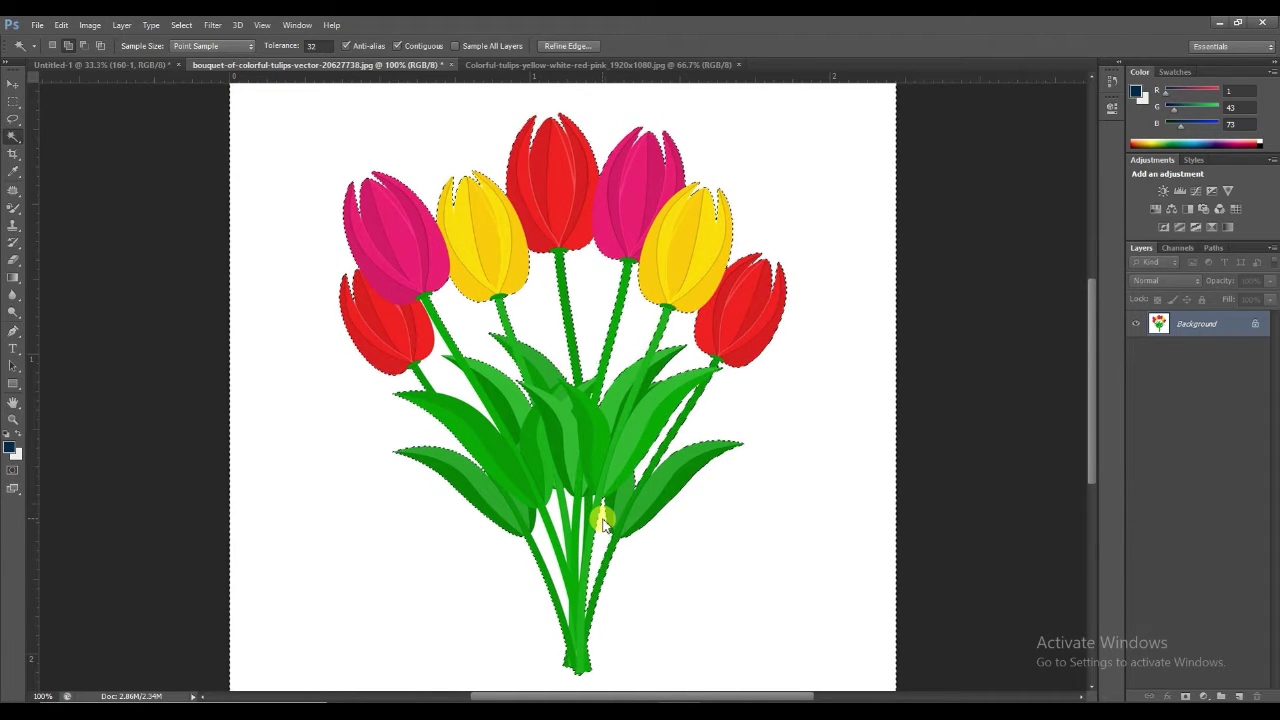
pyautogui.keyDown('shift'); pyautogui.click(601, 520); pyautogui.keyUp('shift')
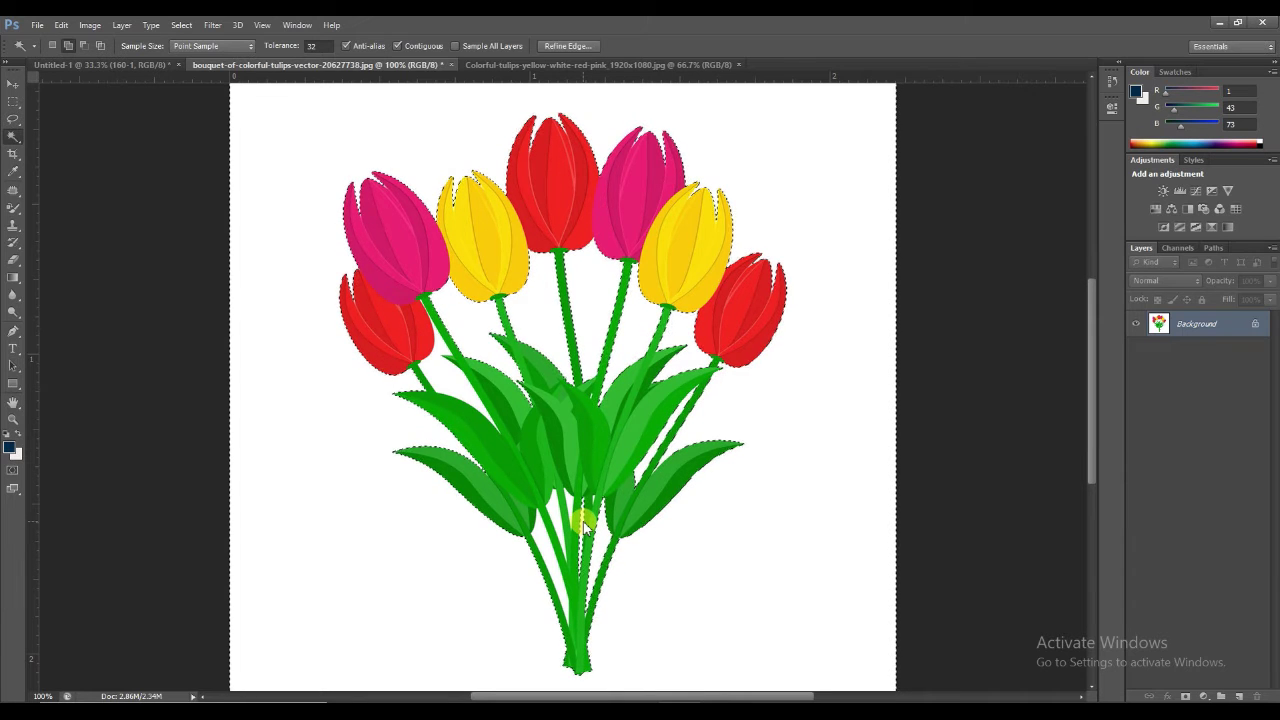
pyautogui.keyDown('shift'); pyautogui.click(572, 512); pyautogui.keyUp('shift')
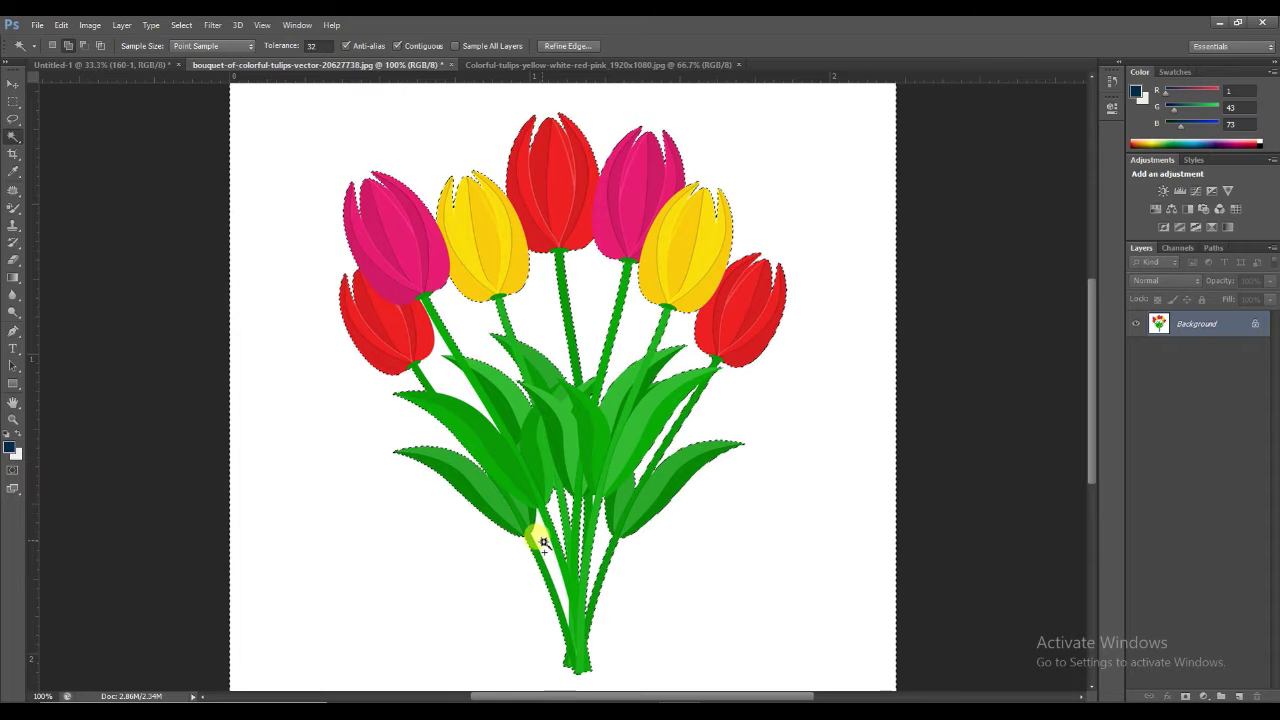
pyautogui.keyDown('shift'); pyautogui.click(590, 493); pyautogui.keyUp('shift')
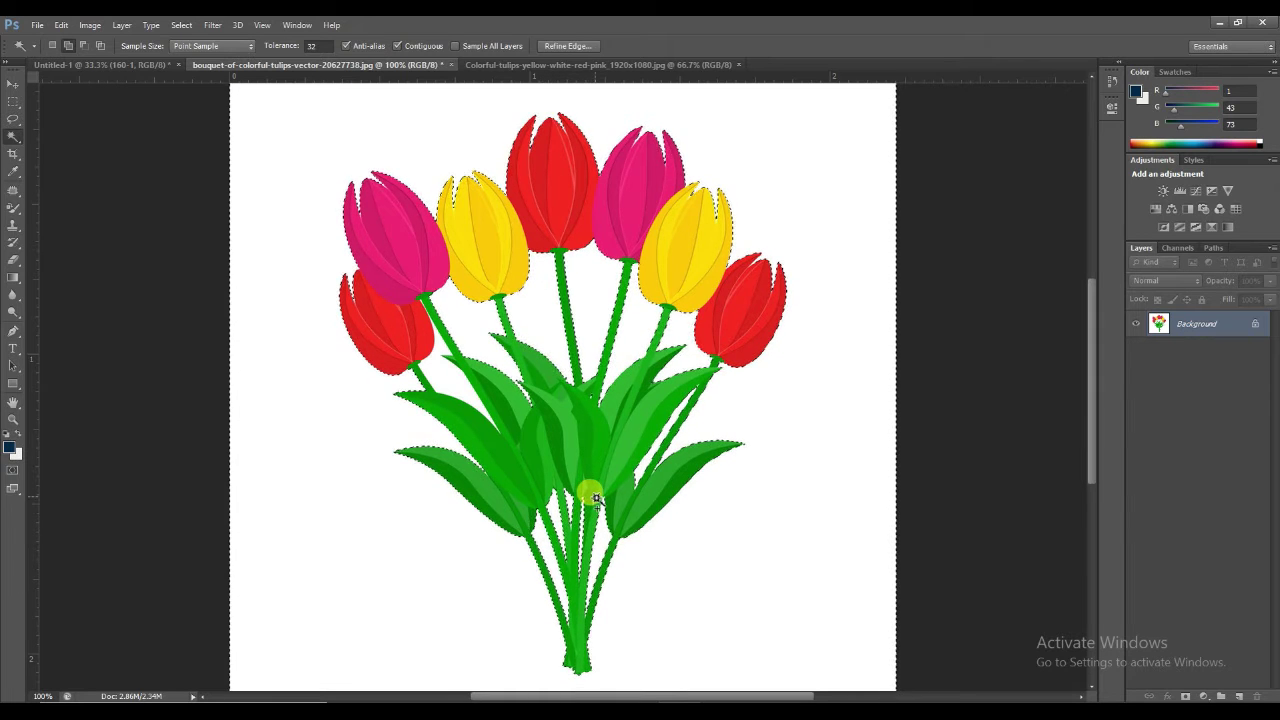
pyautogui.keyDown('alt'); pyautogui.click(596, 567); pyautogui.keyUp('alt')
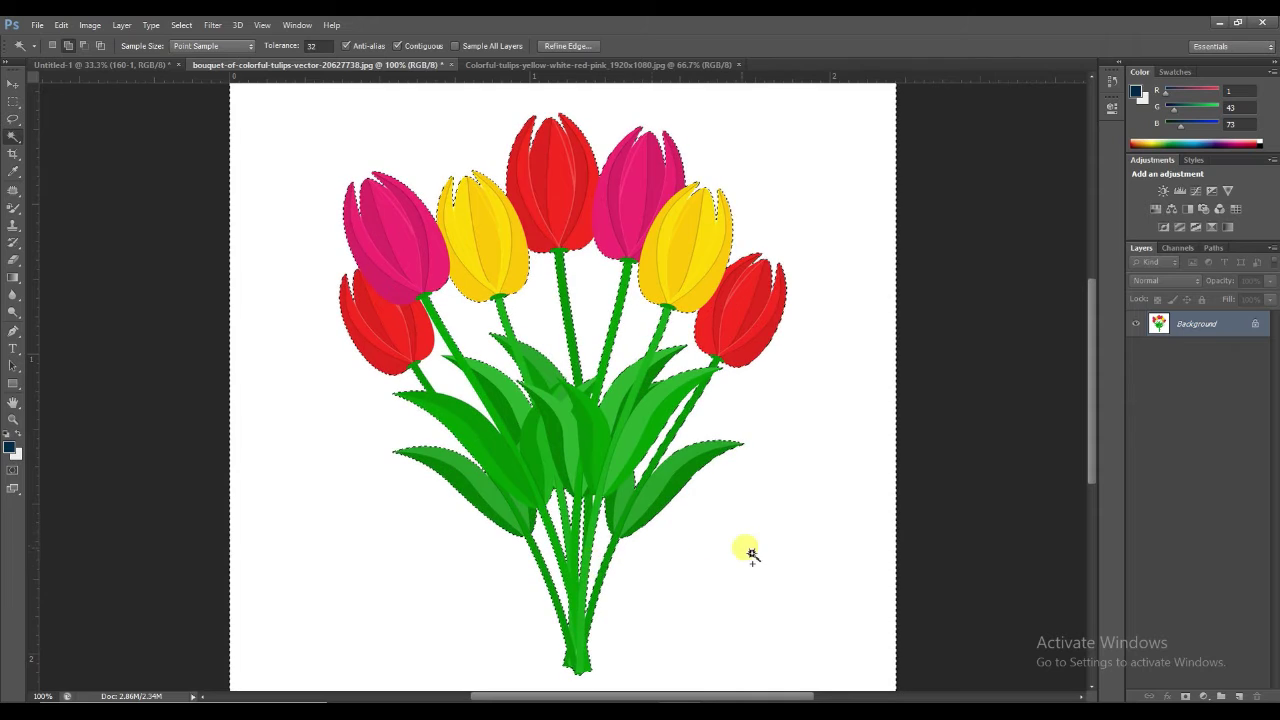
# Step: Fill the selected background around the bouquet with the dark blue foreground colour and deselect
pyautogui.hotkey('ctrl', '+')
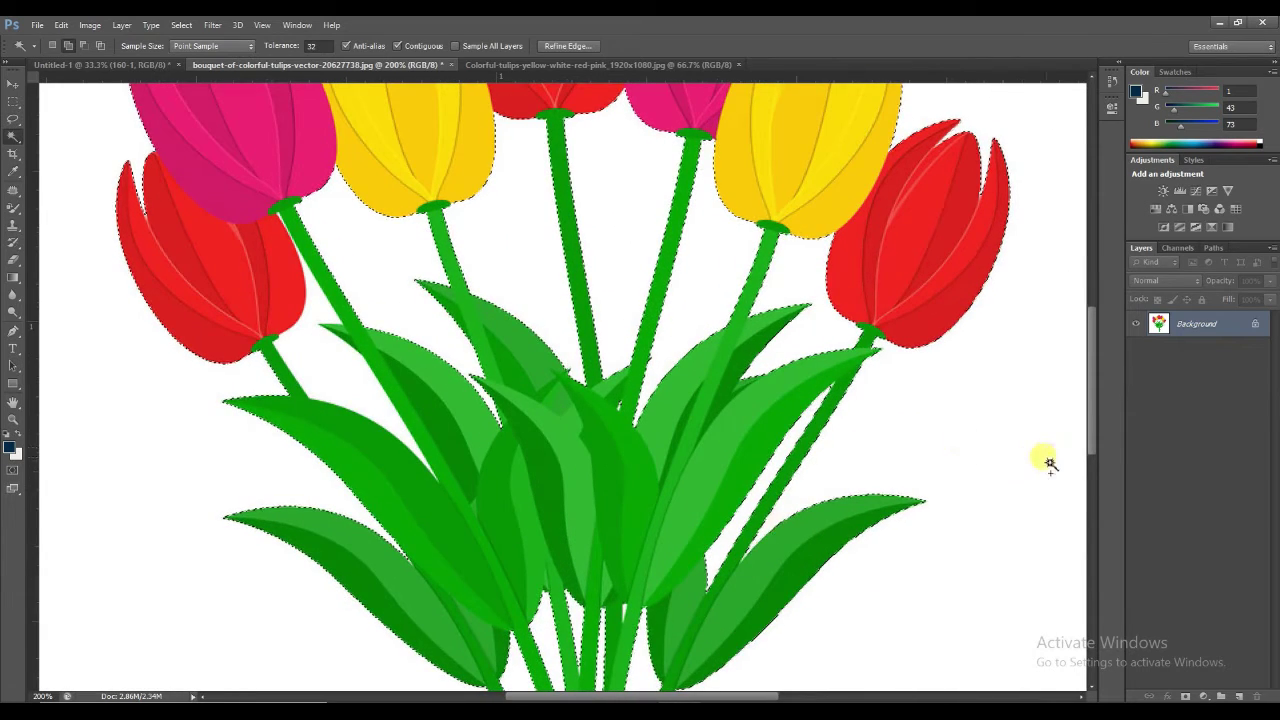
pyautogui.moveTo(1086, 404); pyautogui.dragTo(1092, 452)
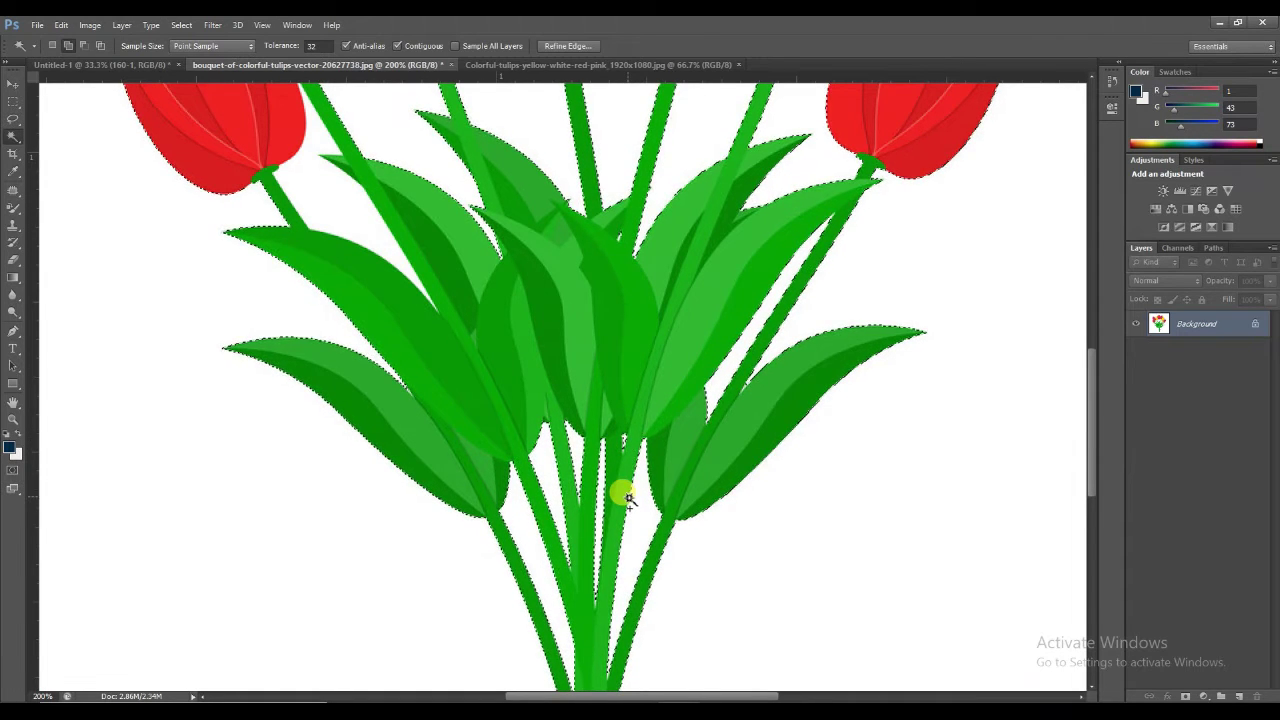
pyautogui.hotkey('ctrl', '-')
pyautogui.hotkey('ctrl', '-')
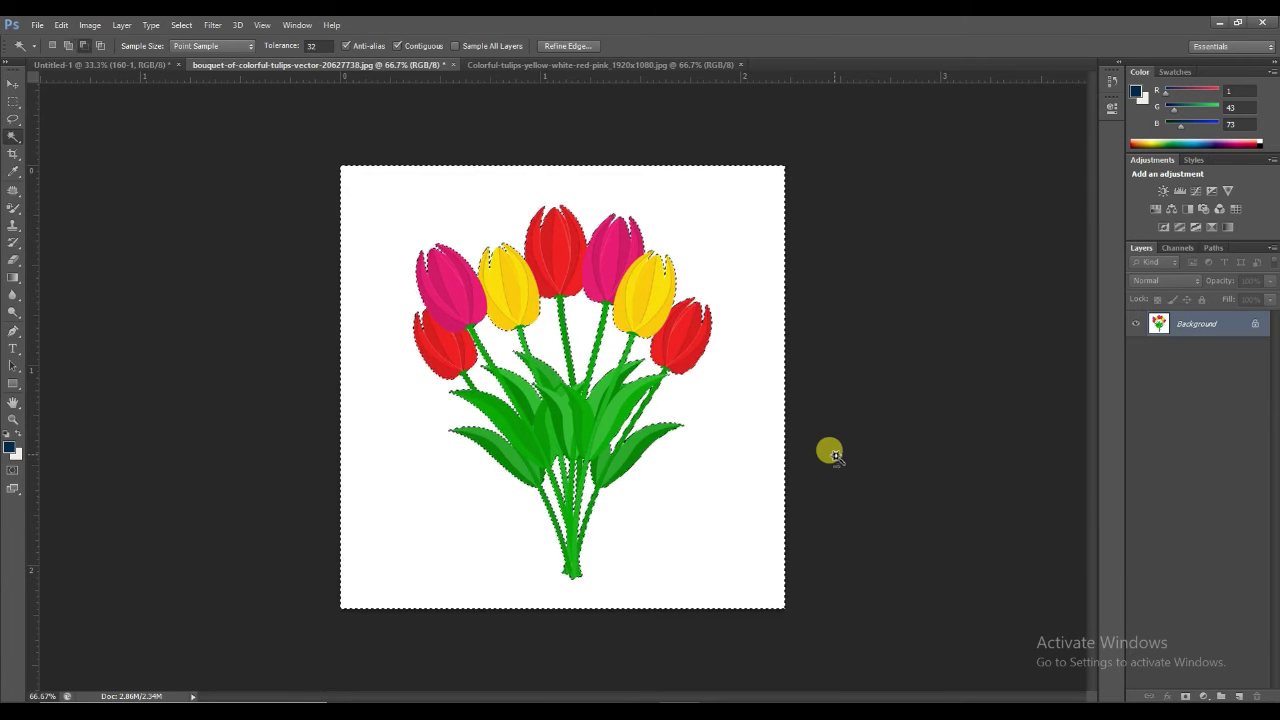
pyautogui.hotkey('alt', 'BackSpace')
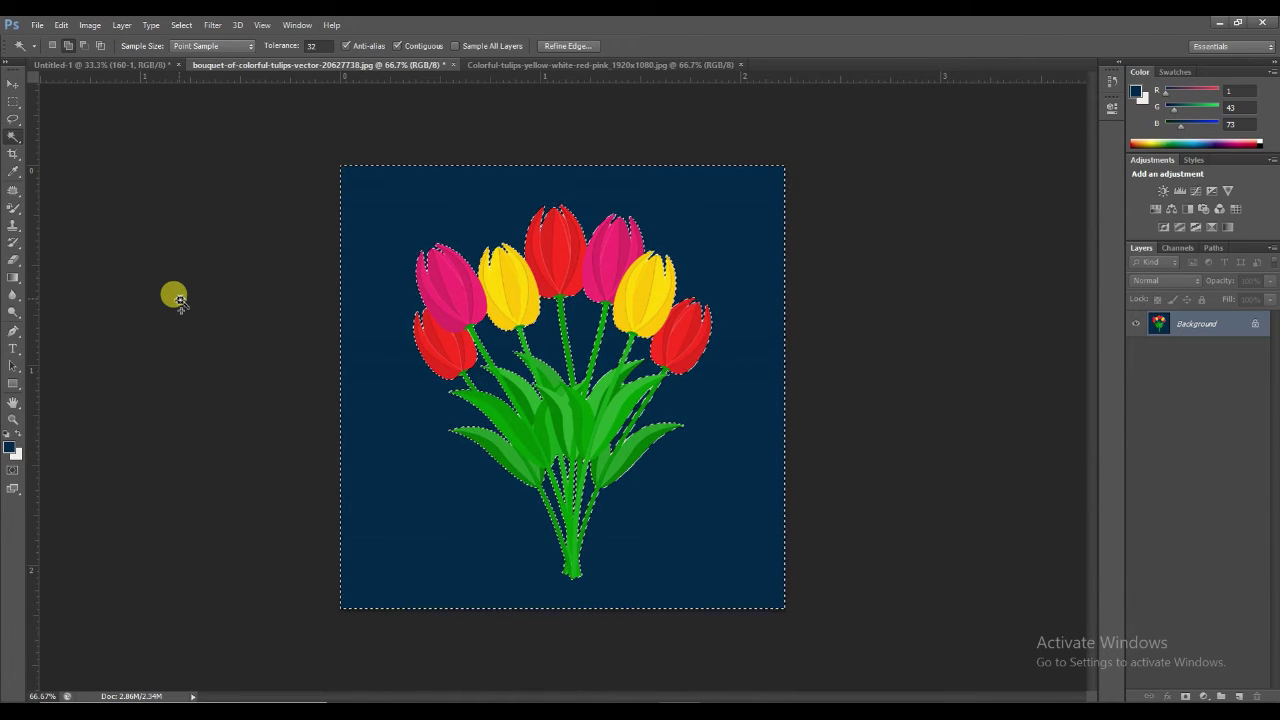
pyautogui.hotkey('ctrl', 'd')
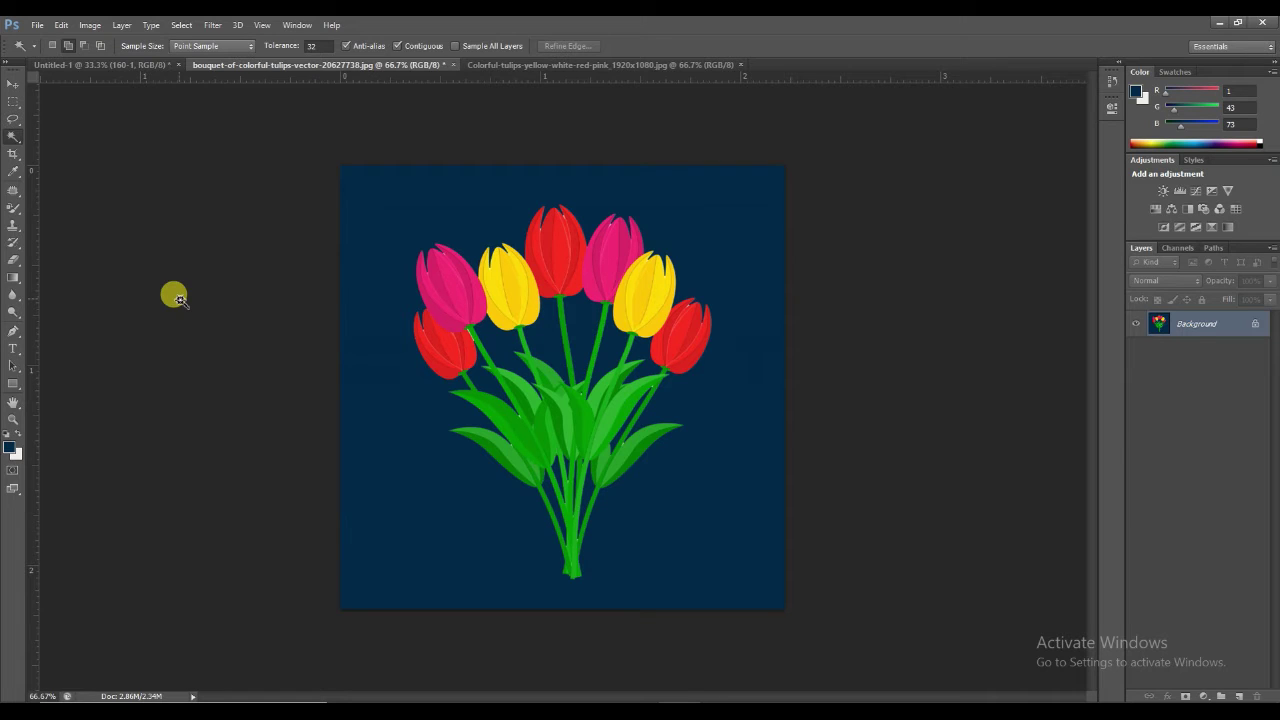
# Step: Try recolouring the large petal area of the left yellow tulip white through a Magic Wand selection, and undo the fill
pyautogui.click(516, 284)
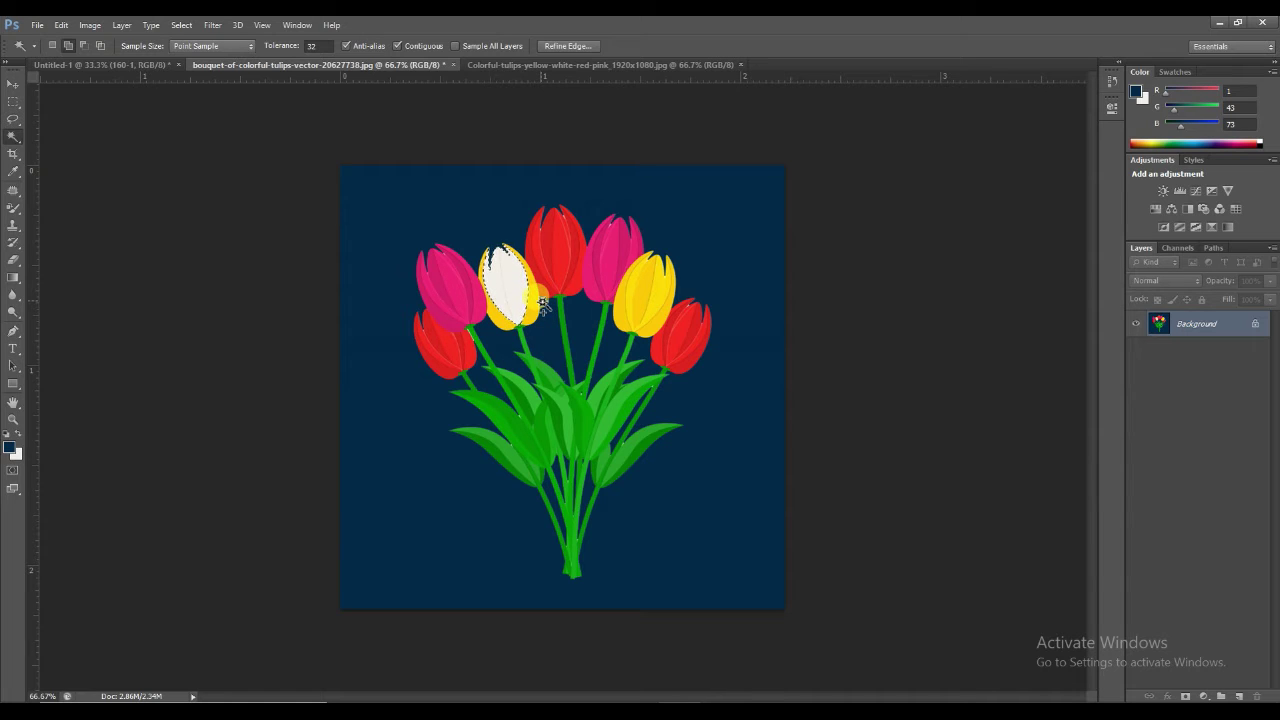
pyautogui.hotkey('ctrl', 'd')
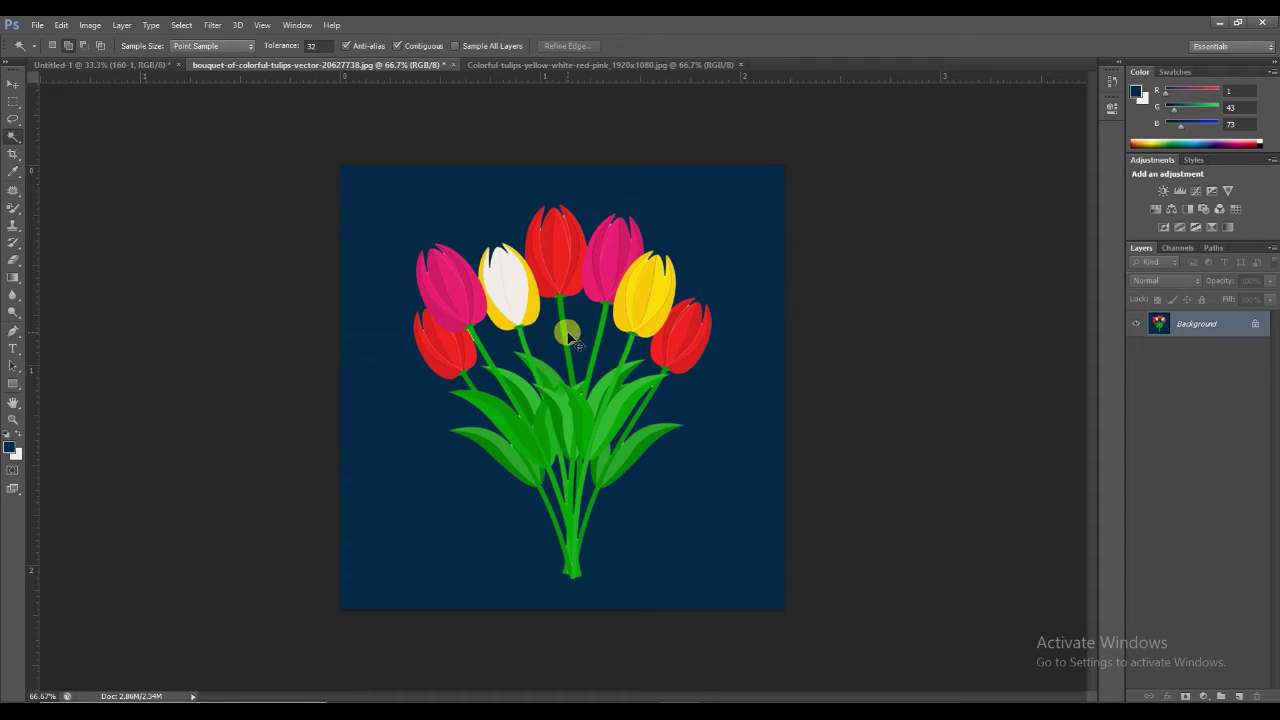
pyautogui.click(508, 282)
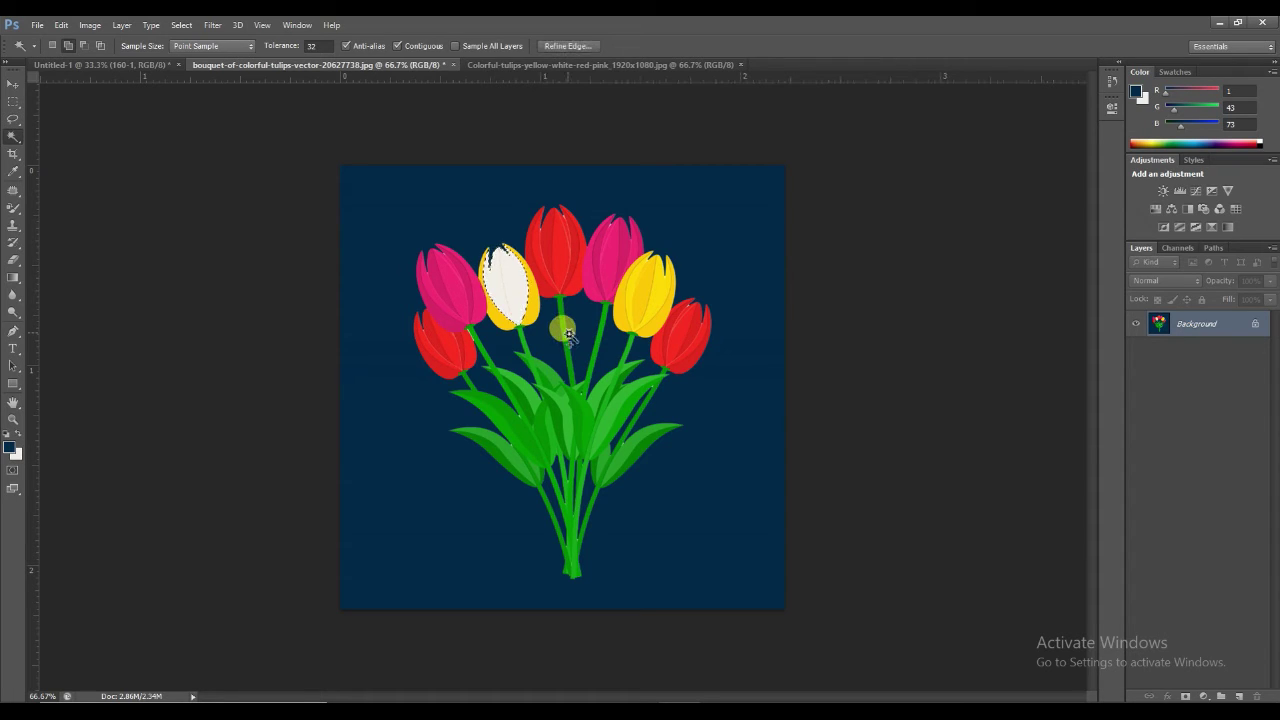
pyautogui.hotkey('ctrl', 'z')
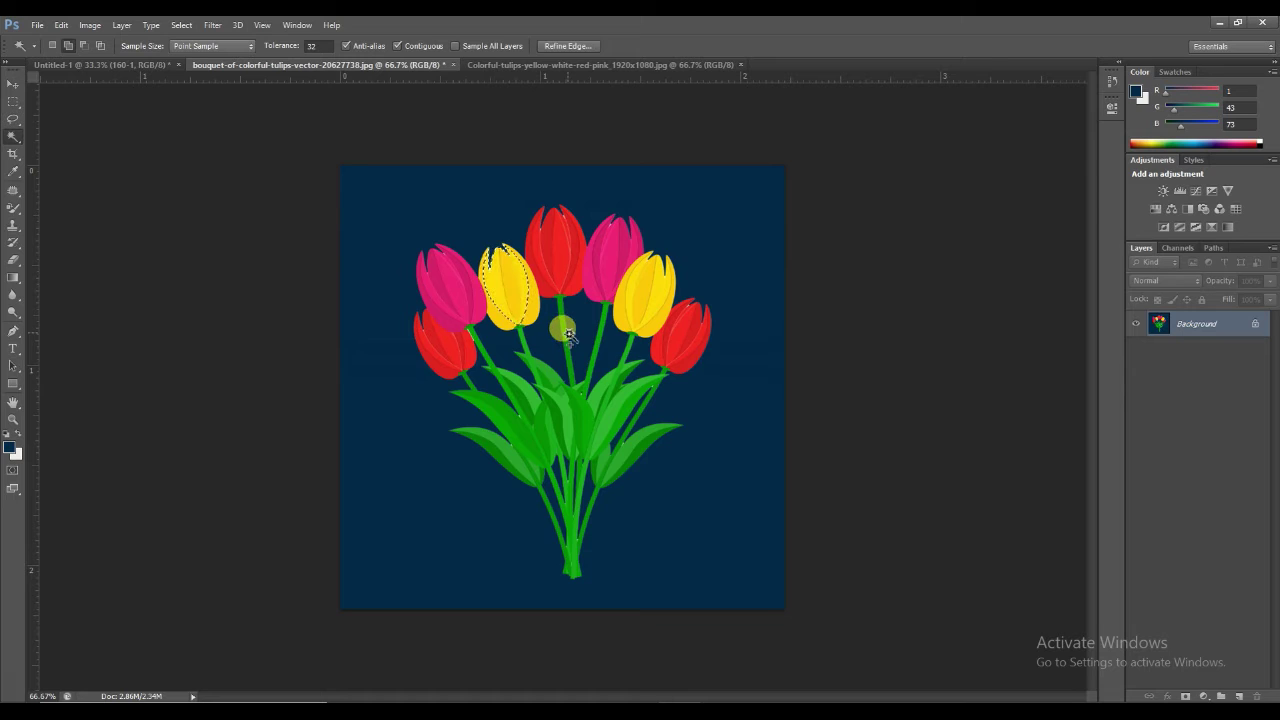
pyautogui.hotkey('ctrl', 'd')
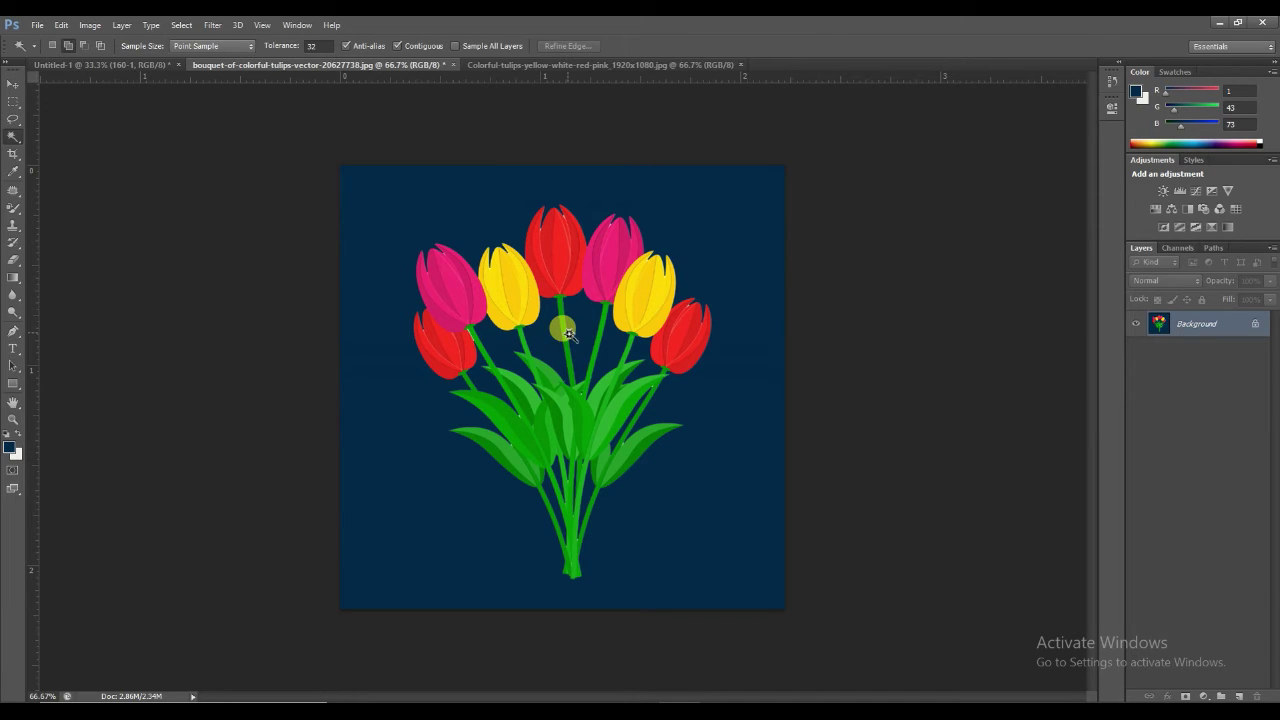
# Step: Test the Magic Wand on the Colorful-tulips photo's blurred background, and change to the Quick Selection tool with nothing selected
pyautogui.click(508, 66)
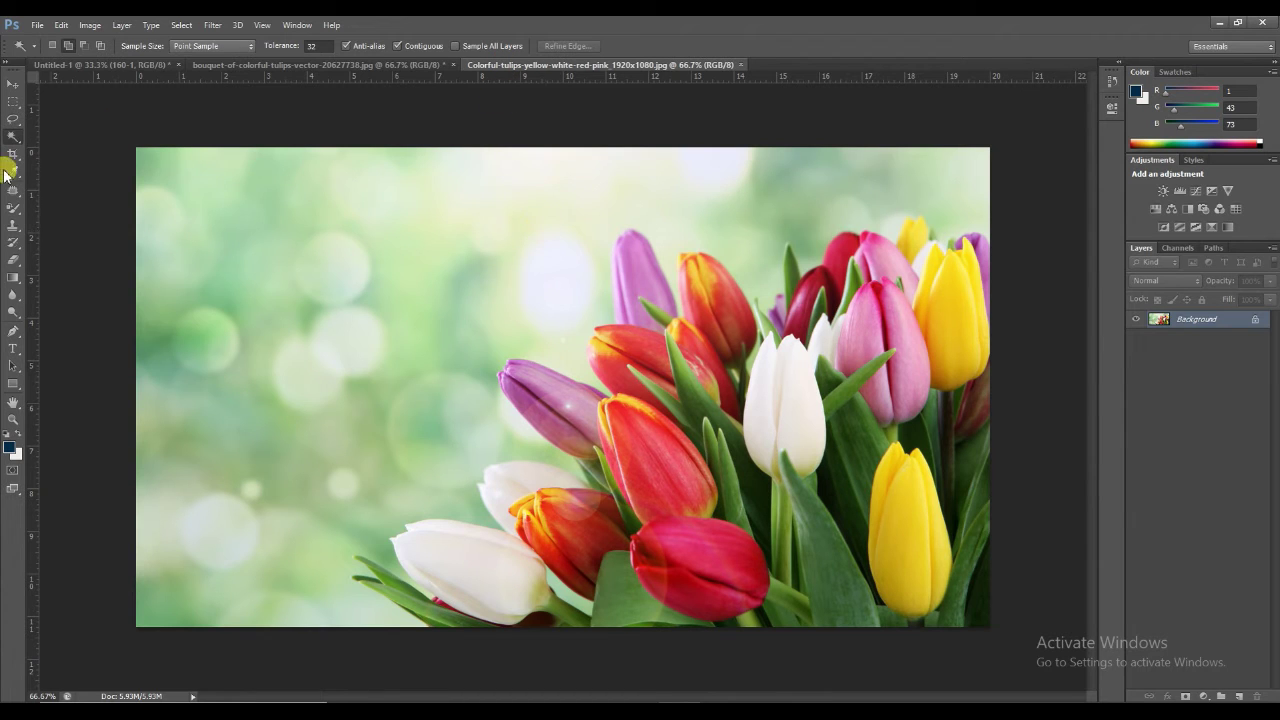
pyautogui.click(218, 186)
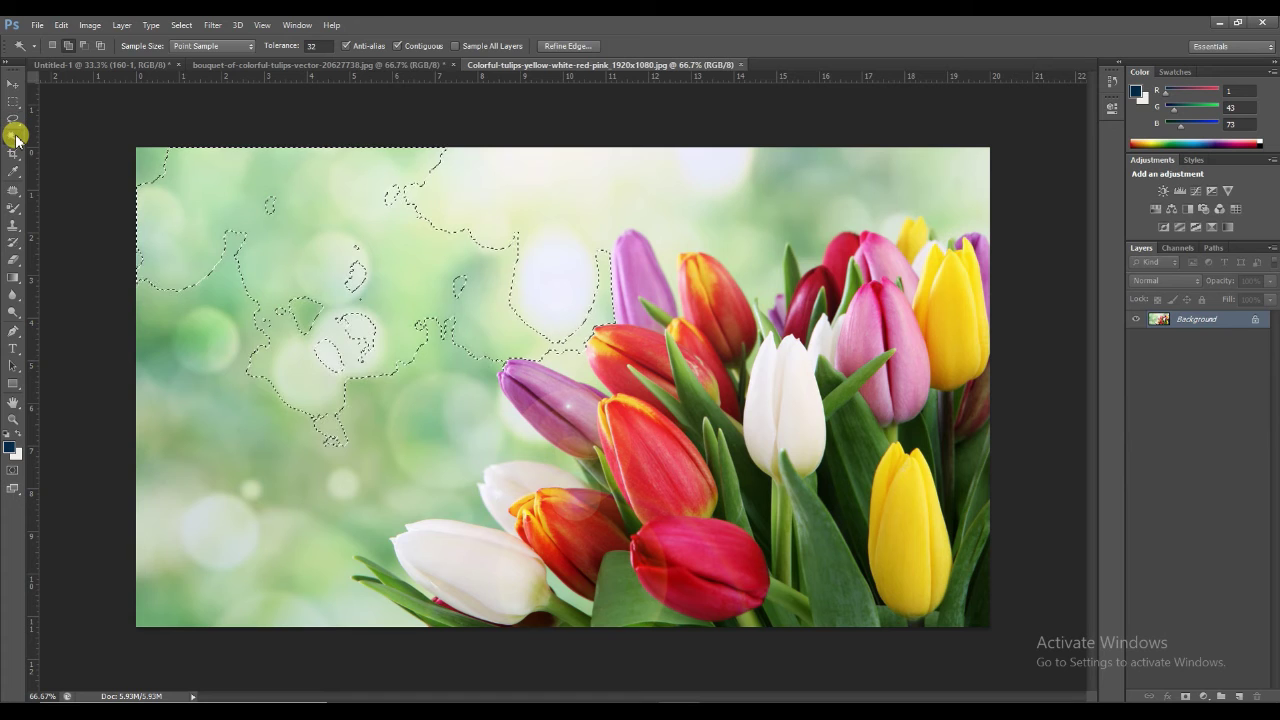
pyautogui.moveTo(16, 138); pyautogui.dragTo(45, 128)
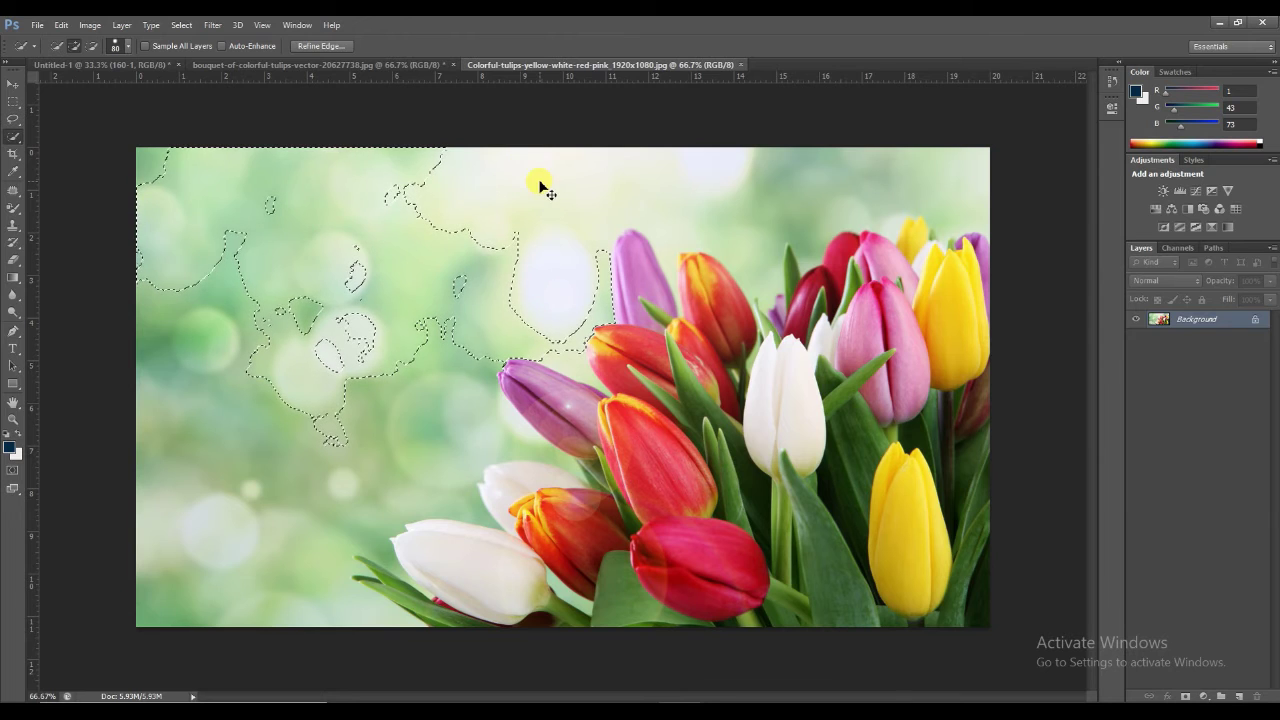
pyautogui.hotkey('ctrl', 'd')
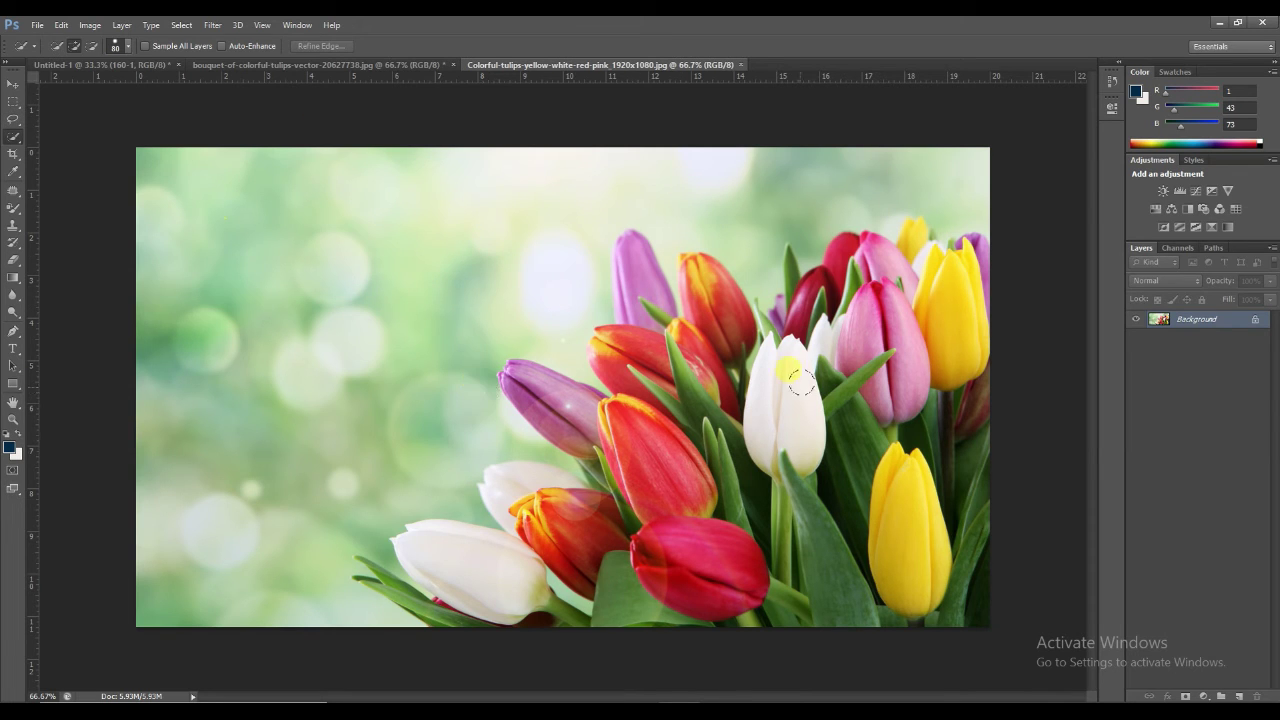
# Step: Select the whole group of tulips with the Quick Selection tool, subtracting the blurred background above the flowers
pyautogui.moveTo(626, 246); pyautogui.dragTo(640, 375)
pyautogui.moveTo(569, 403)
pyautogui.mouseDown()
pyautogui.moveTo(552, 498)
pyautogui.moveTo(388, 577)
pyautogui.moveTo(490, 578)
pyautogui.moveTo(627, 528)
pyautogui.moveTo(700, 534)
pyautogui.moveTo(838, 452)
pyautogui.moveTo(670, 459)
pyautogui.moveTo(831, 322)
pyautogui.moveTo(744, 308)
pyautogui.moveTo(690, 268)
pyautogui.moveTo(750, 315)
pyautogui.moveTo(873, 289)
pyautogui.moveTo(920, 242)
pyautogui.moveTo(912, 232)
pyautogui.moveTo(962, 255)
pyautogui.moveTo(940, 410)
pyautogui.moveTo(965, 190)
pyautogui.moveTo(648, 172)
pyautogui.mouseUp()
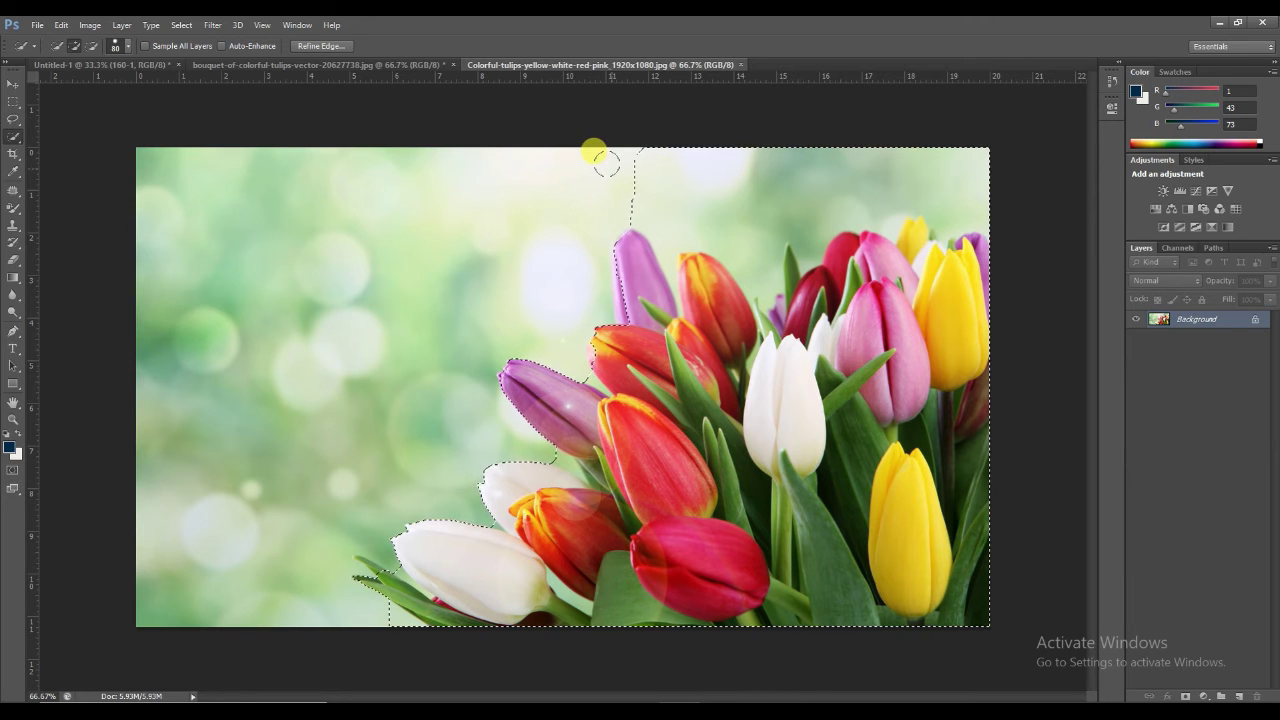
pyautogui.press('alt')
pyautogui.moveTo(607, 164); pyautogui.dragTo(962, 172)
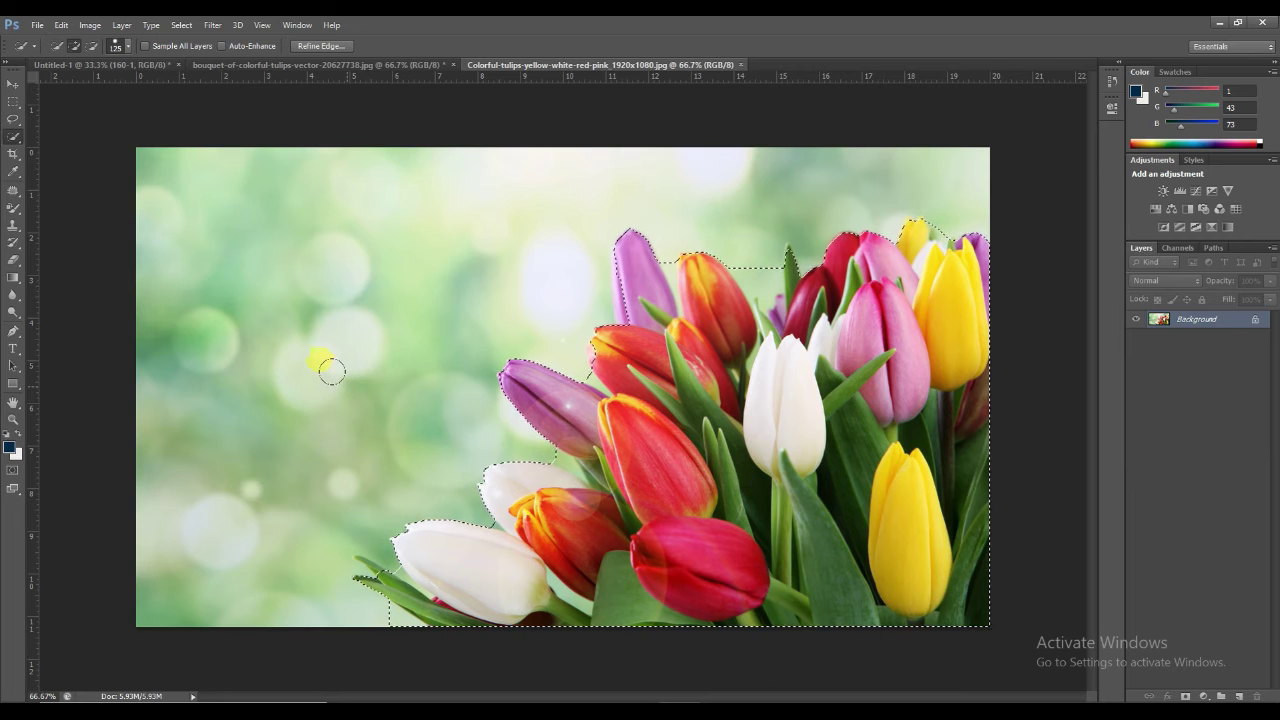
# Step: Try several Quick Selection brush sizes up to 300 and set the brush size to 60
pyautogui.press(']')
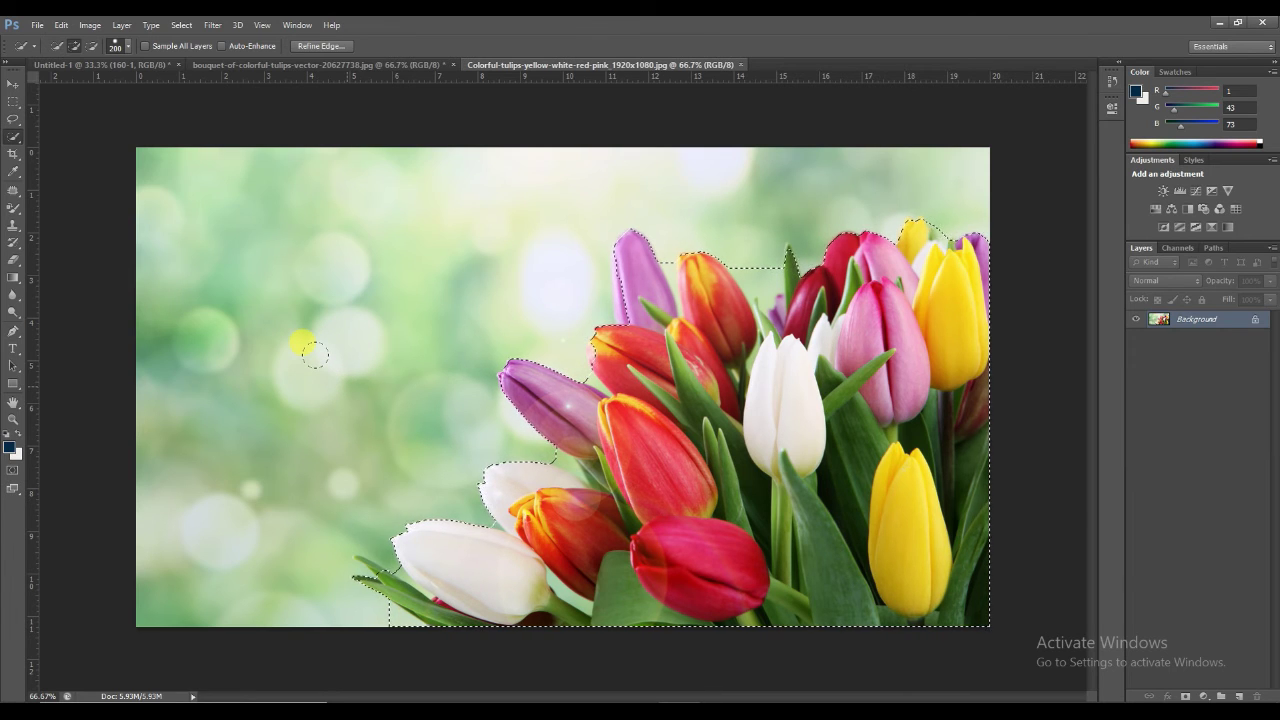
pyautogui.press(']')
pyautogui.press(']')
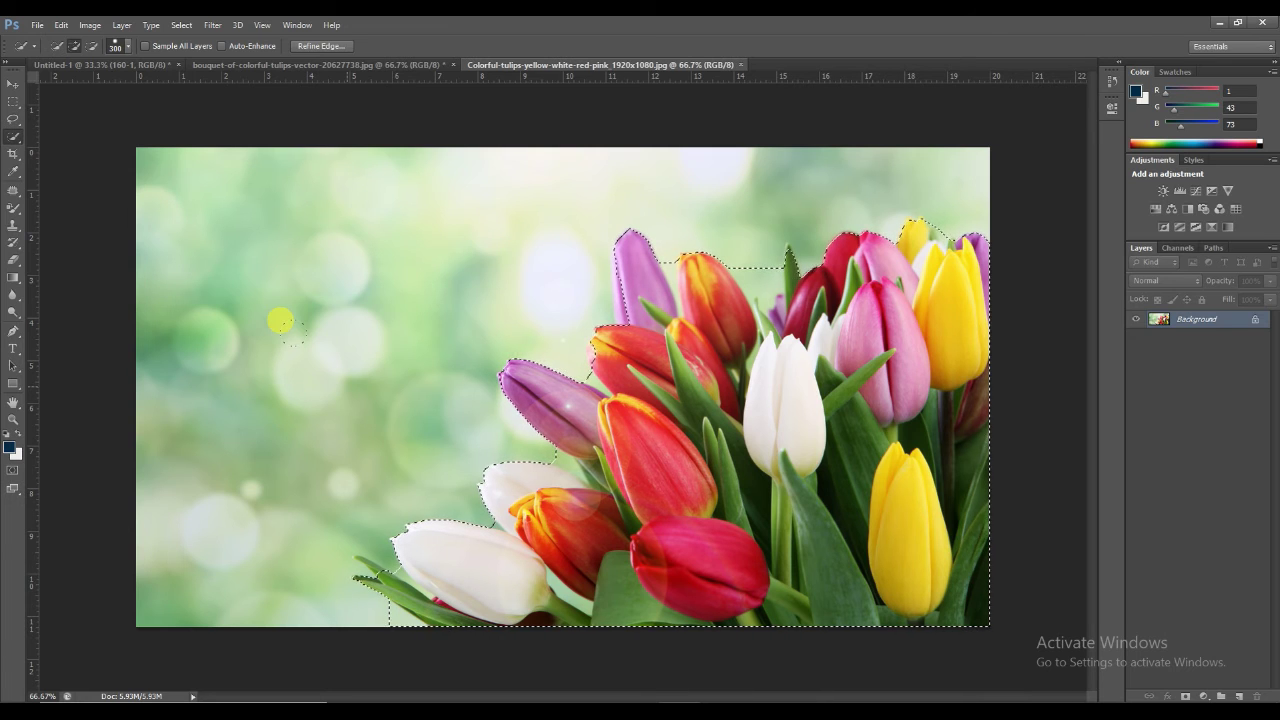
pyautogui.press('[')
pyautogui.press('[')
pyautogui.press('[')
pyautogui.press('[')
pyautogui.press('[')
pyautogui.press('[')
pyautogui.press('[')
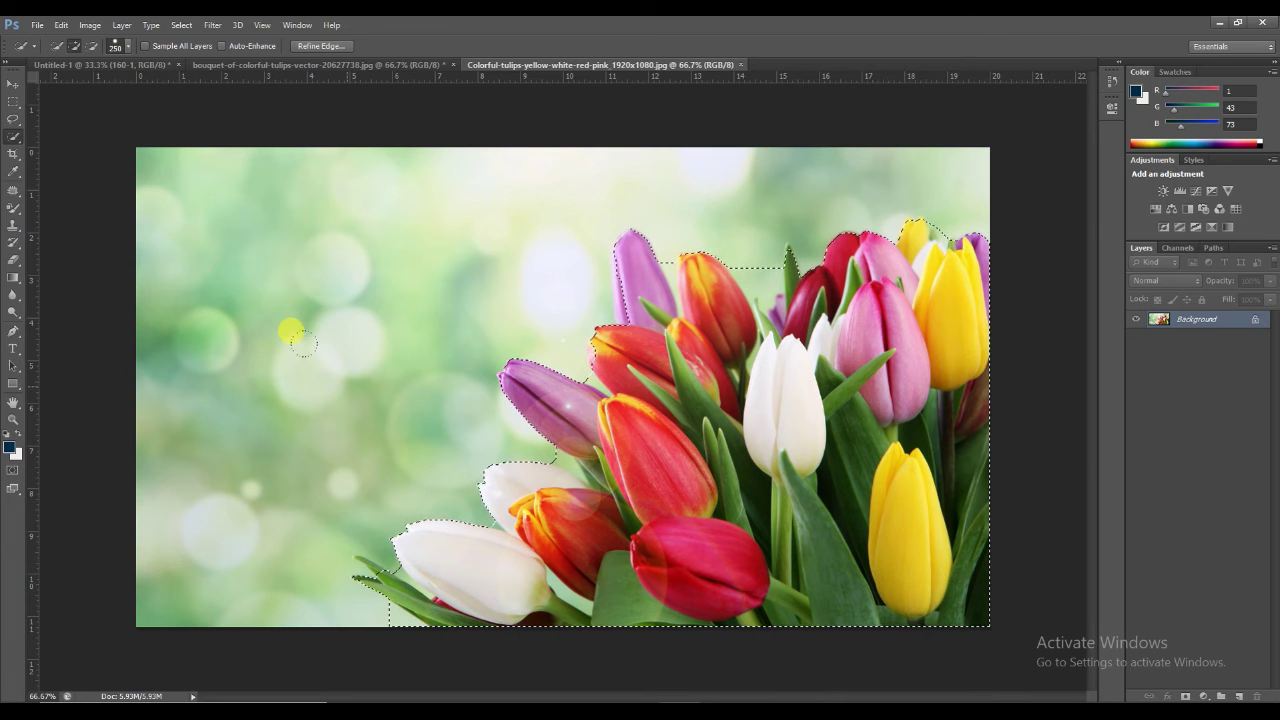
pyautogui.press(']')
pyautogui.press(']')
pyautogui.press(']')
pyautogui.press(']')
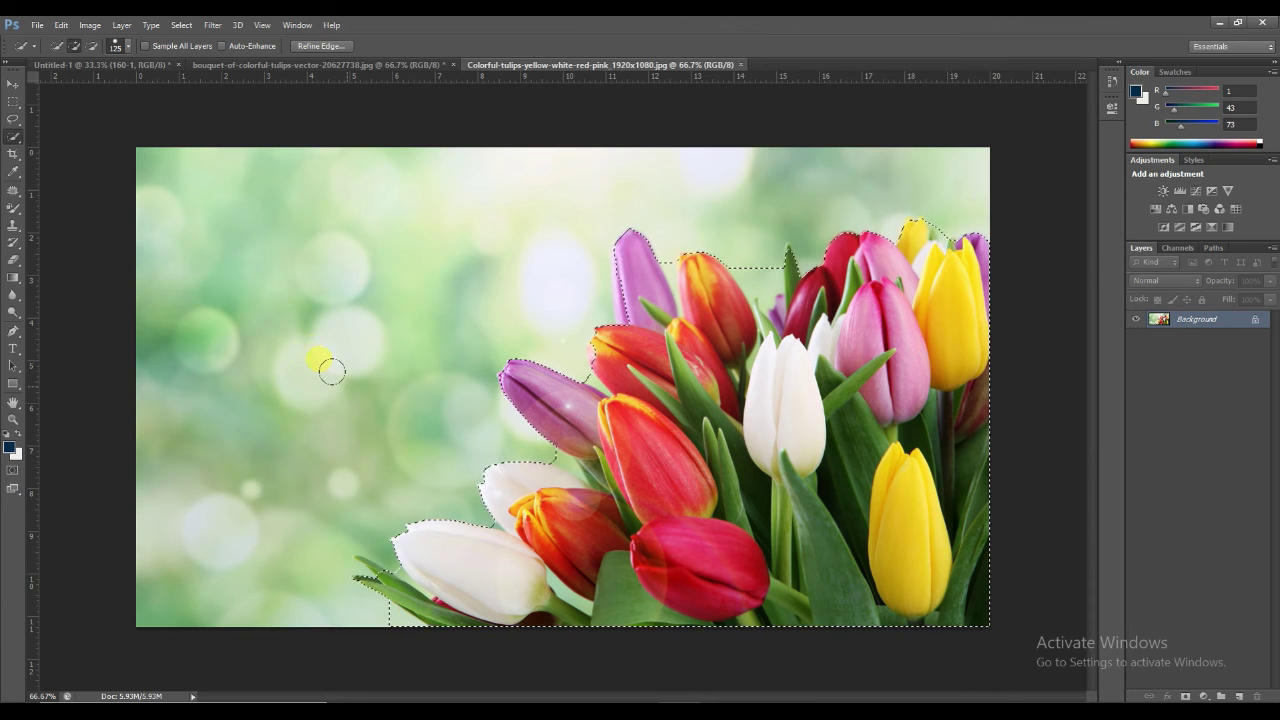
pyautogui.press('[')
pyautogui.press('[')
pyautogui.press('[')
pyautogui.press('[')
pyautogui.press('[')
pyautogui.press('[')
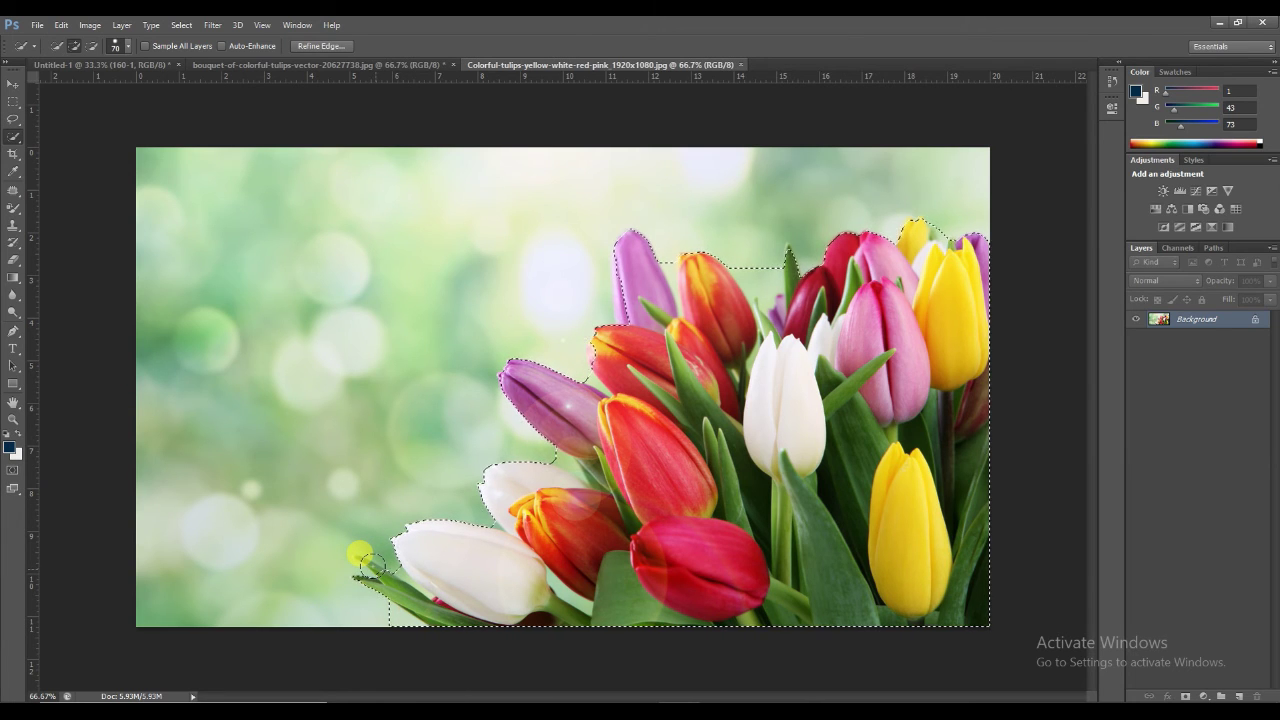
pyautogui.press('[')
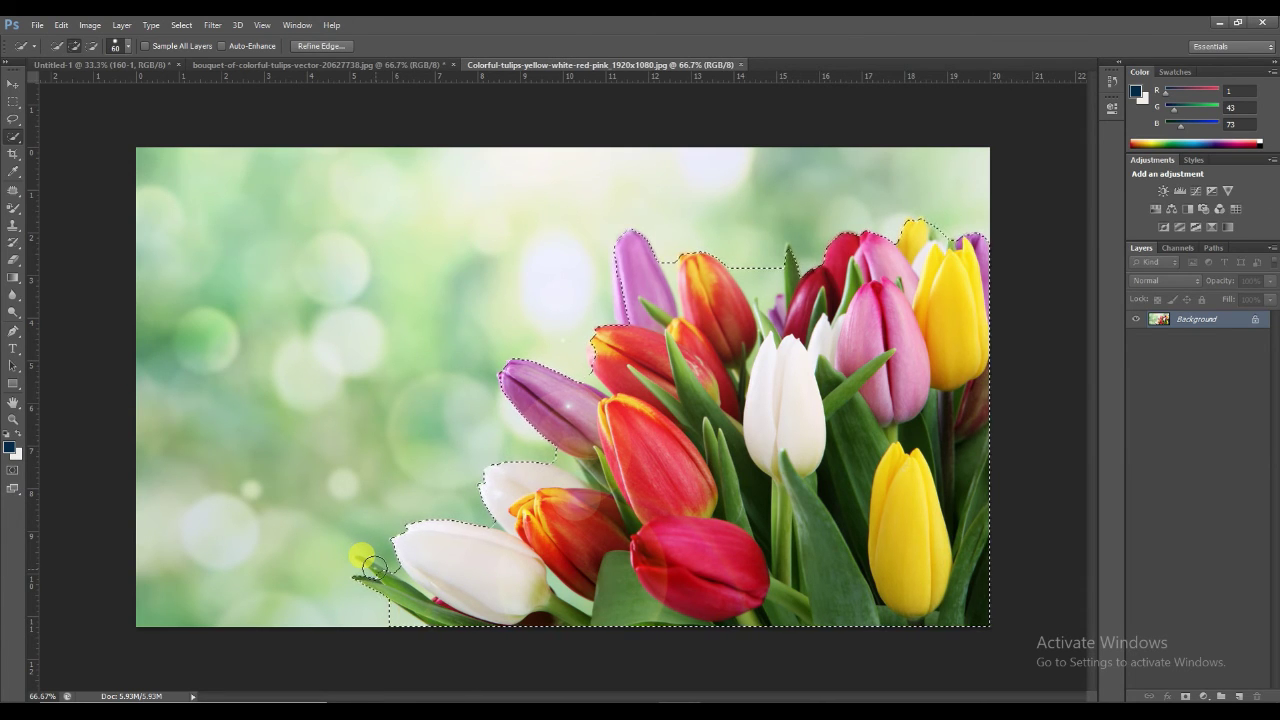
# Step: Add the green leaf tip at the bouquet's lower-left end to the selection with a brush size of 50
pyautogui.press('[')
pyautogui.click(370, 565)
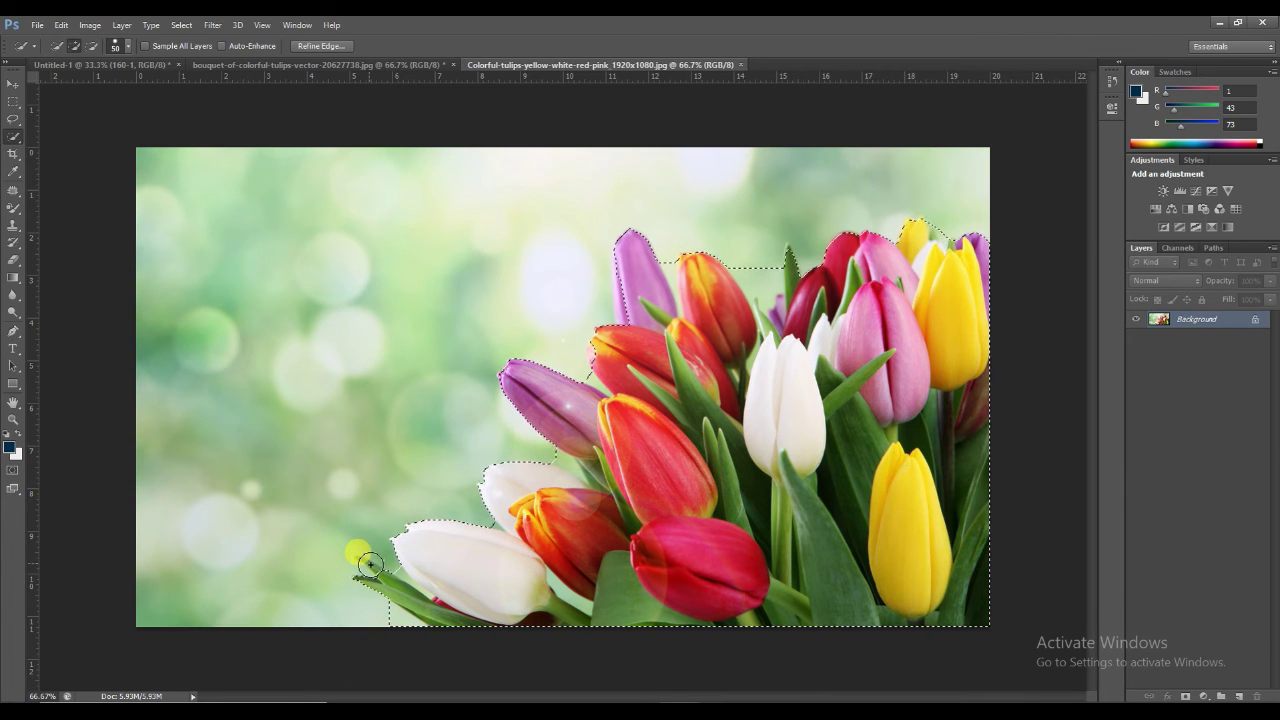
pyautogui.moveTo(362, 560); pyautogui.dragTo(373, 538)
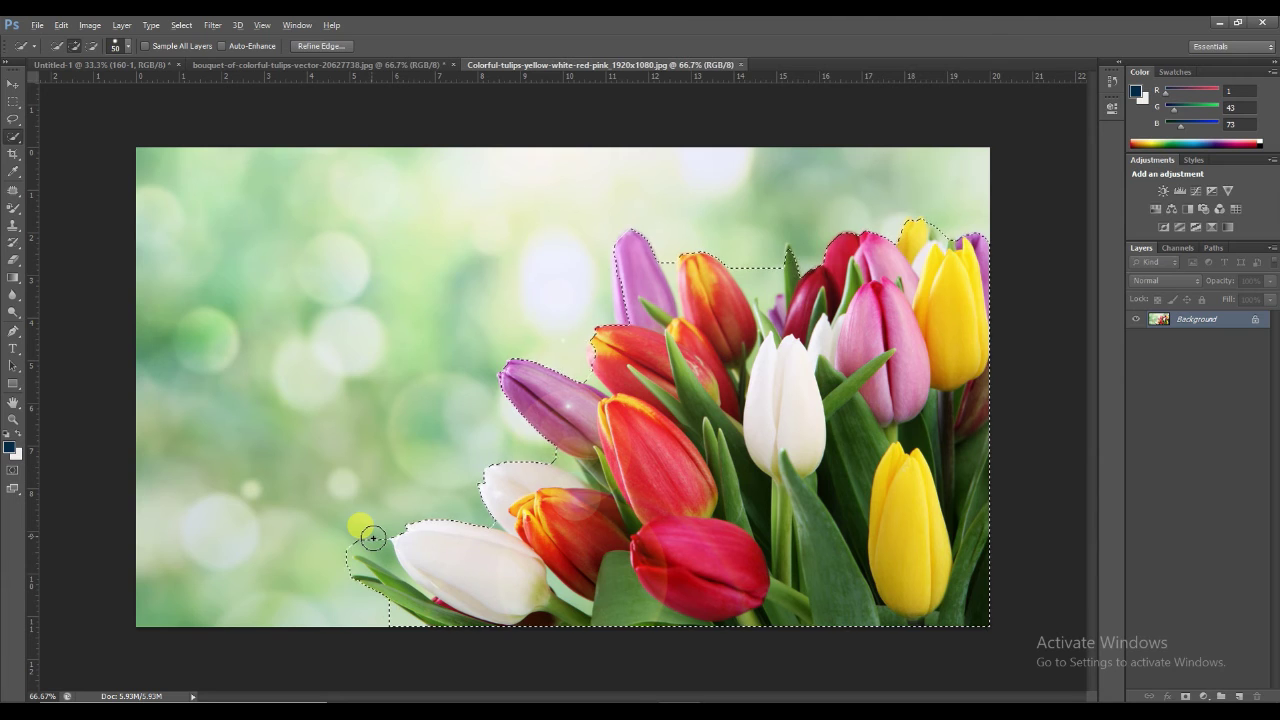
# Step: Clean up the selection with a size 35 brush, subtracting background around the lower-left leaf and between the upper flowers
pyautogui.press('alt')
pyautogui.press('[')
pyautogui.press('[')
pyautogui.press('[')
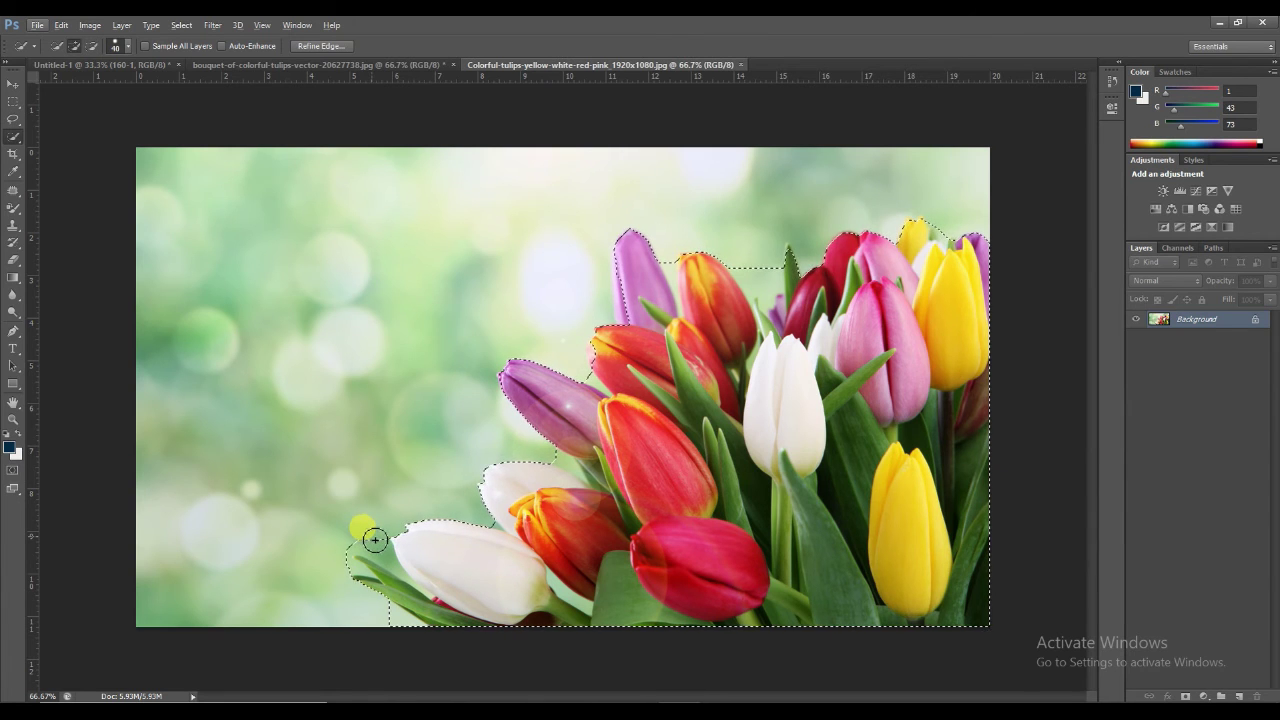
pyautogui.moveTo(376, 541)
pyautogui.mouseDown()
pyautogui.moveTo(395, 560)
pyautogui.moveTo(342, 538)
pyautogui.moveTo(343, 566)
pyautogui.moveTo(406, 628)
pyautogui.mouseUp()
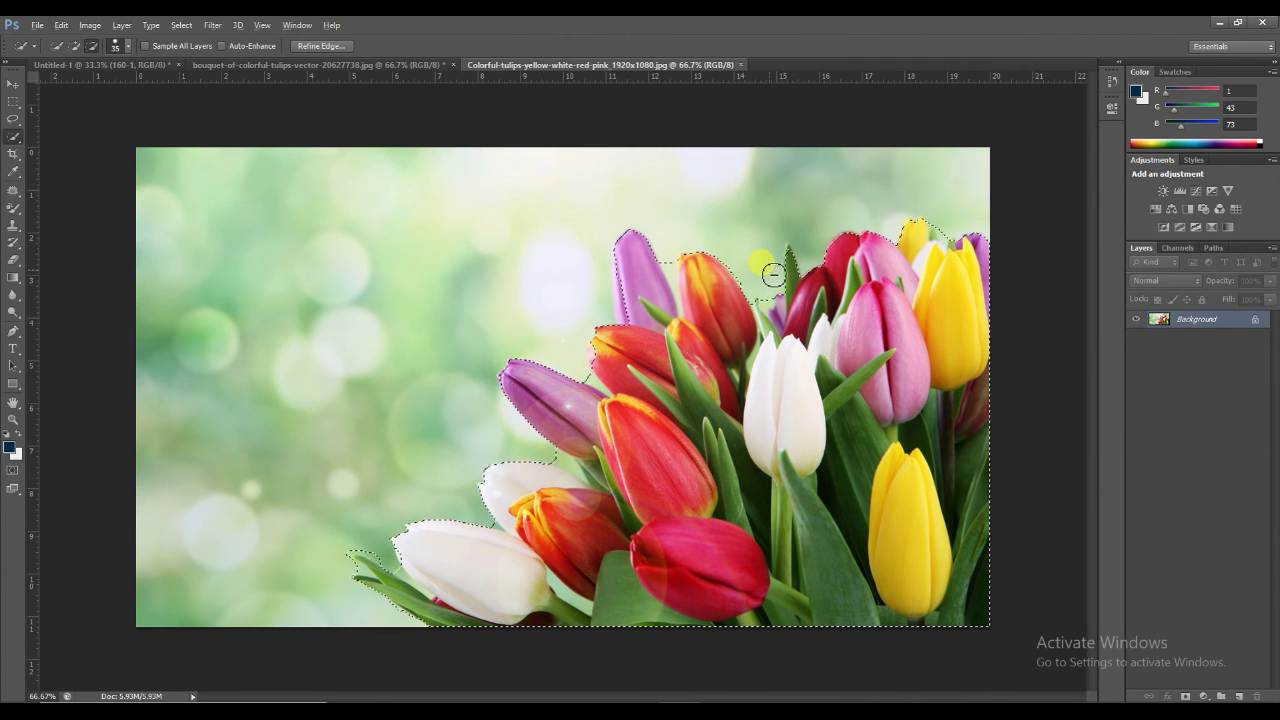
# Step: Start Refine Edge on the tulip selection with Smart Radius on and a radius of 1 px
pyautogui.click(327, 46)
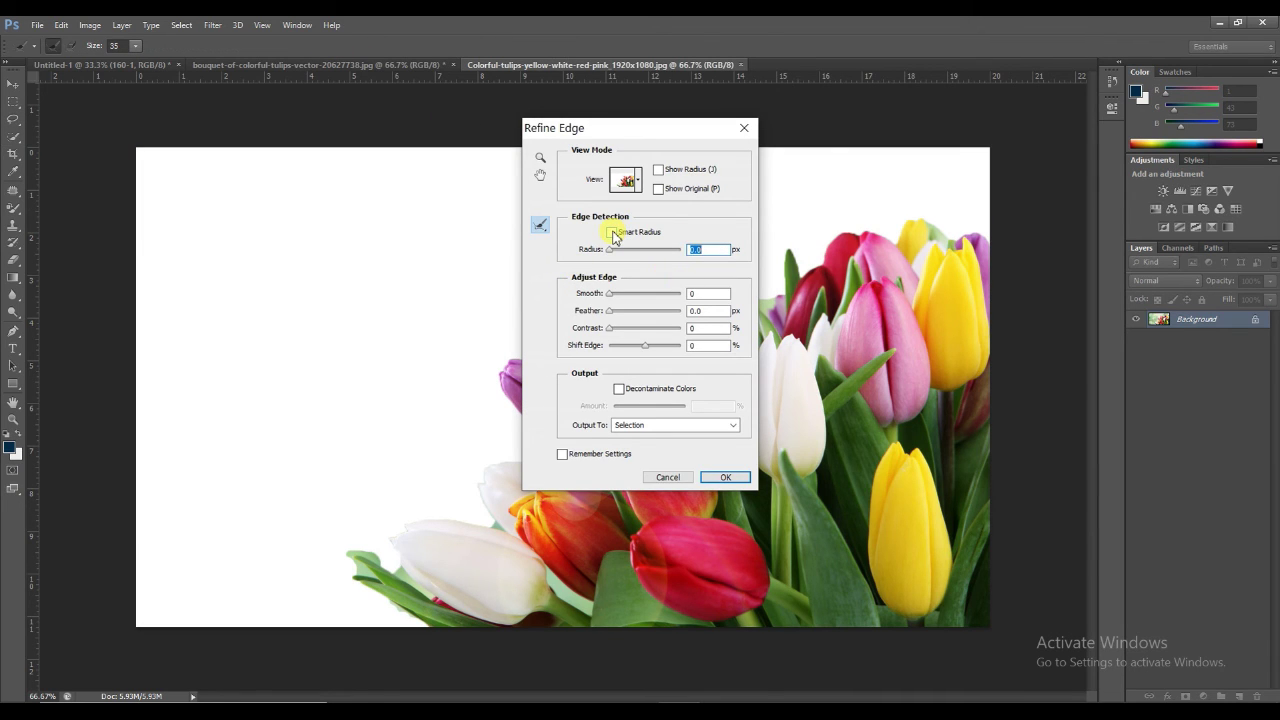
pyautogui.click(612, 233)
pyautogui.click(697, 253)
pyautogui.write('10')
# Step: Feather the edge by 1 px and output the tulips with decontaminated colours to a new layer with a mask
pyautogui.click(702, 311)
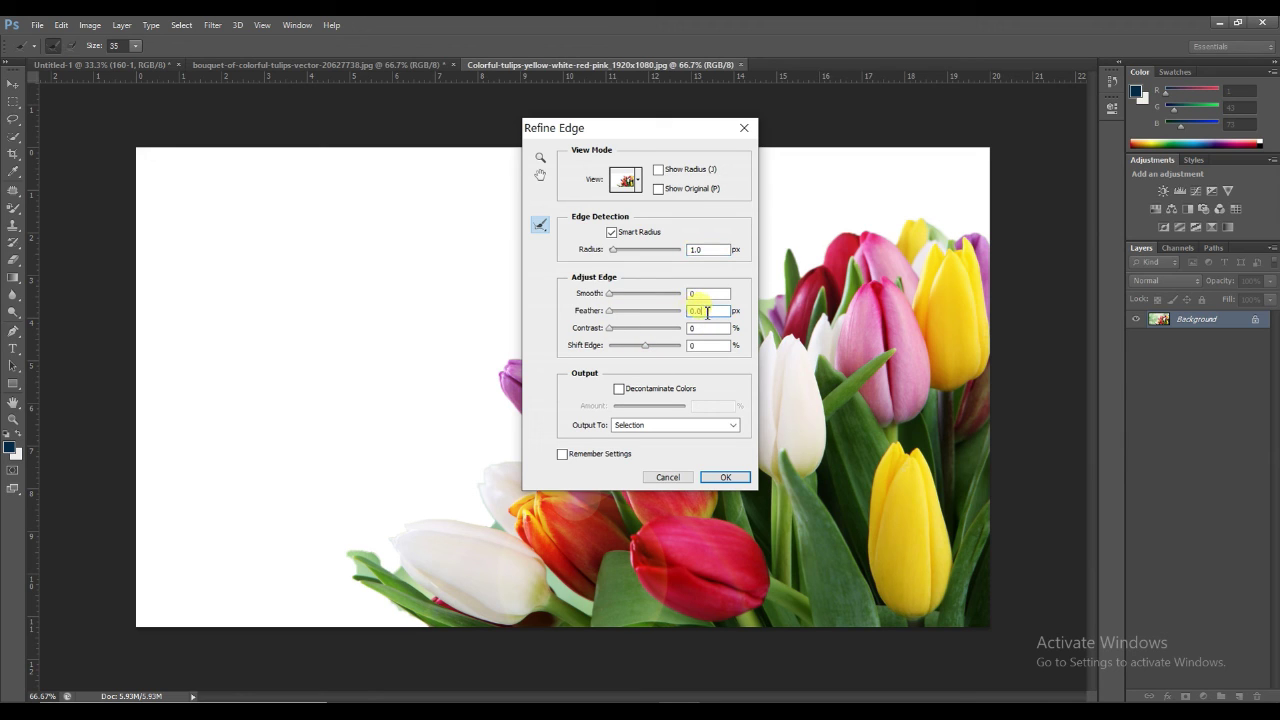
pyautogui.write('0')
pyautogui.click(619, 389)
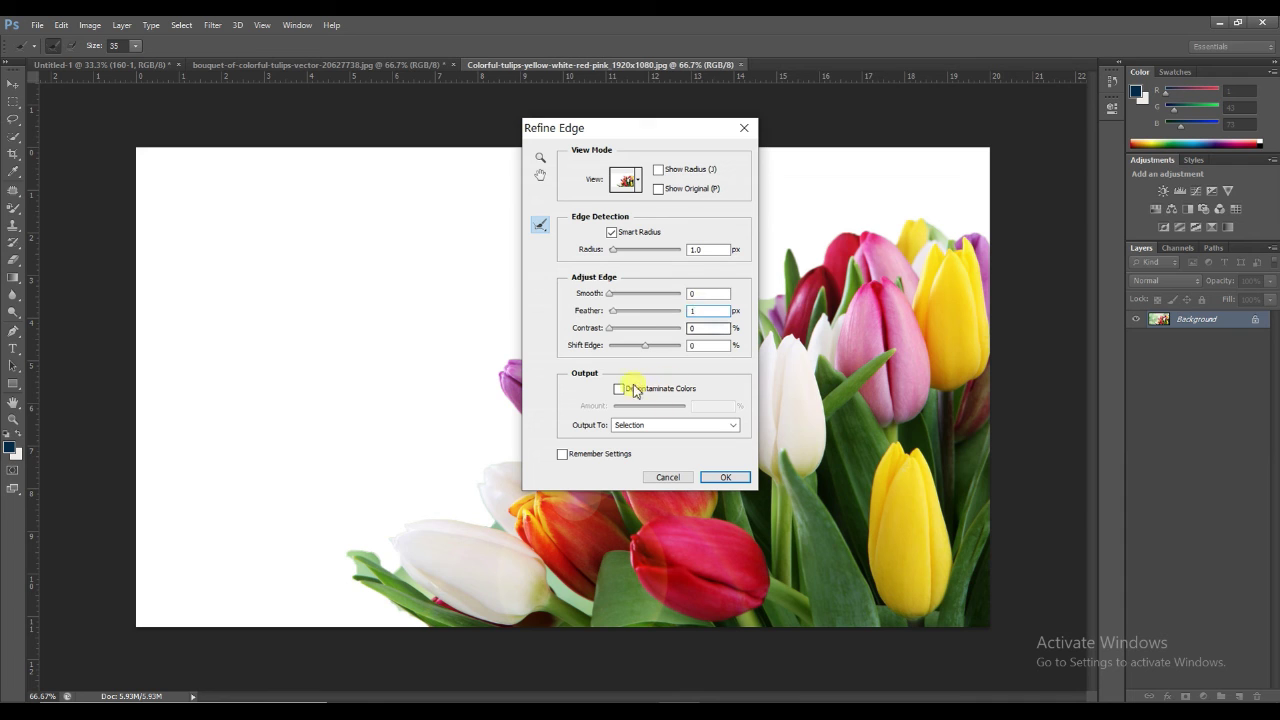
pyautogui.click(728, 477)
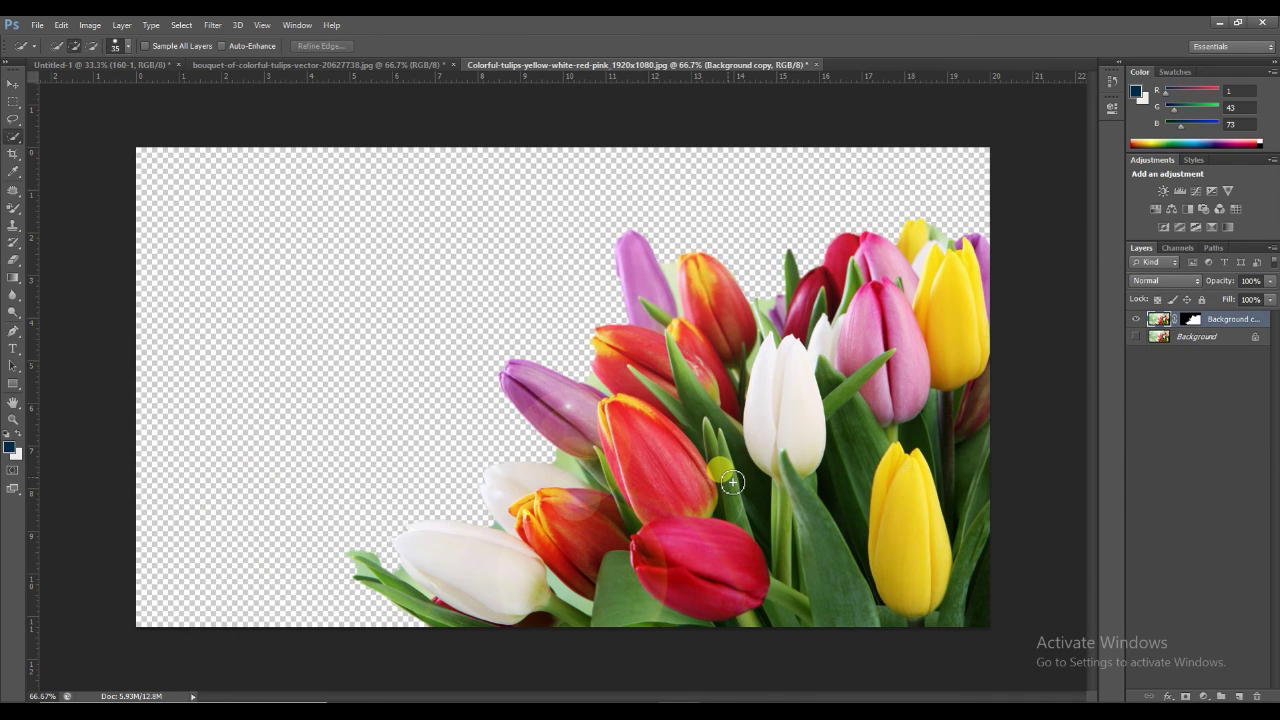
# Step: Draw a dark blue 1920 x 1080 px rectangle over the whole canvas and place it beneath the masked tulip layer
pyautogui.click(10, 385)
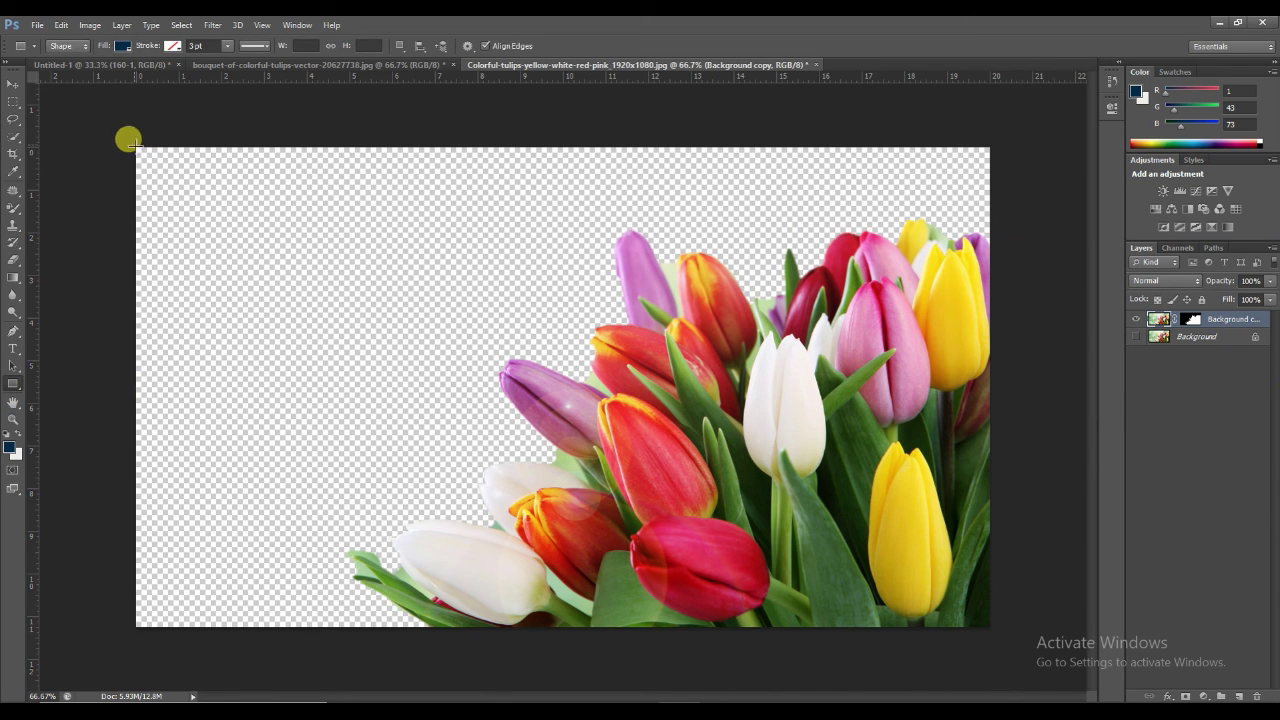
pyautogui.moveTo(134, 146); pyautogui.dragTo(982, 619)
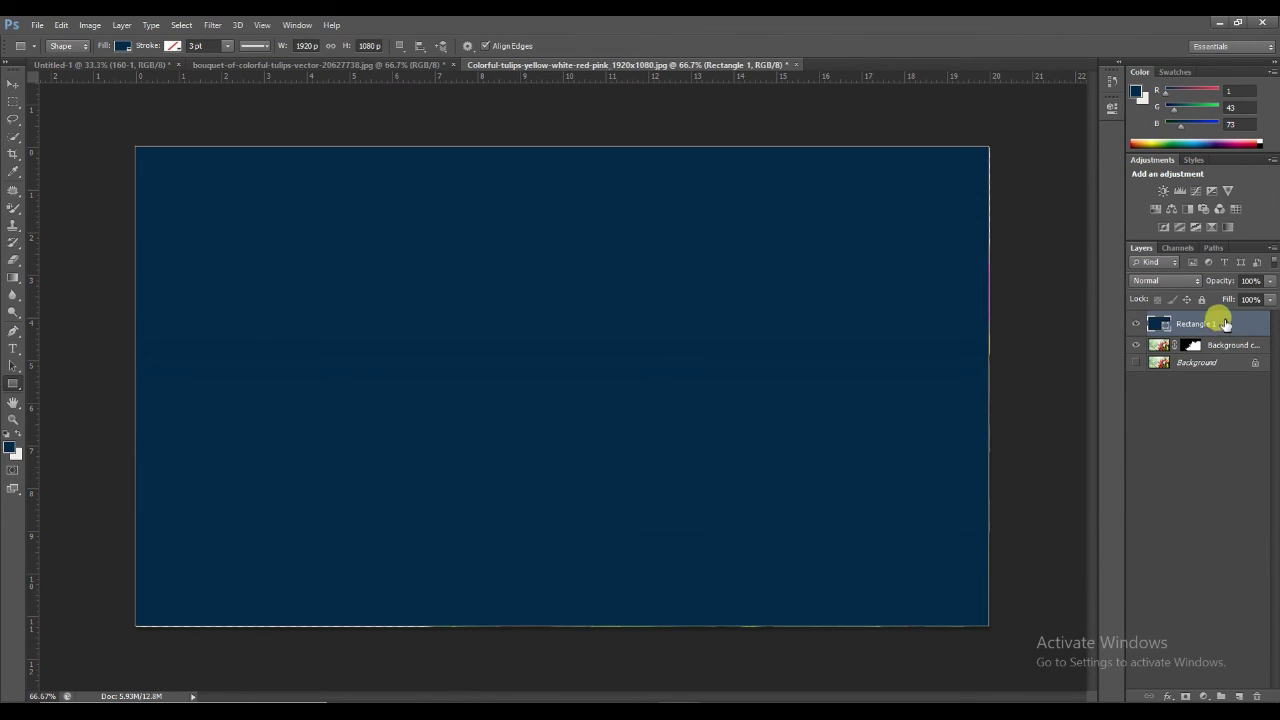
pyautogui.moveTo(1226, 325); pyautogui.dragTo(1226, 352)
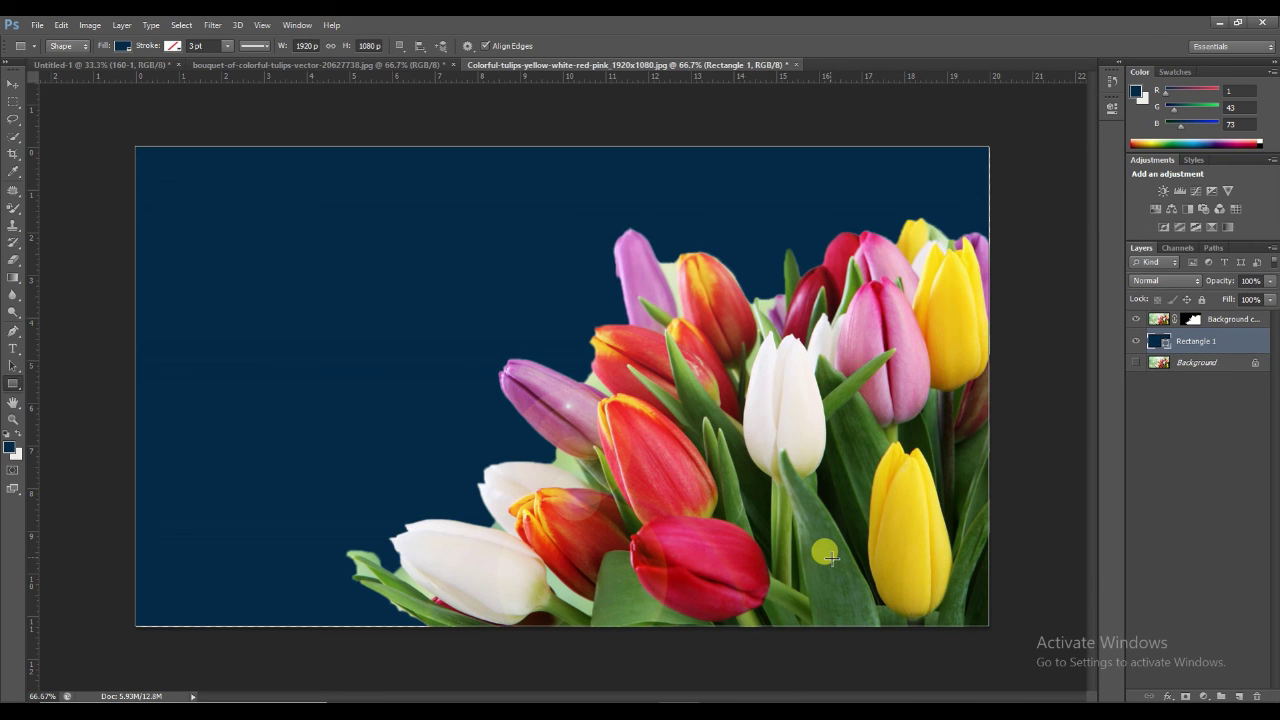